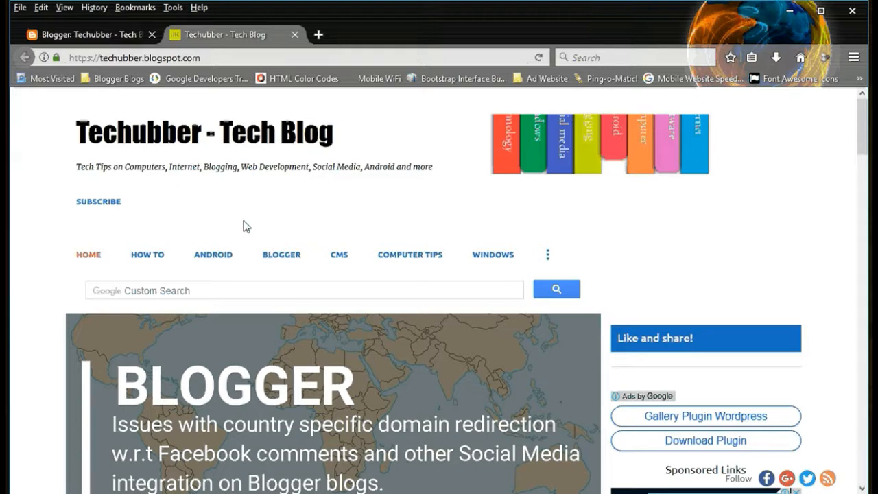
# Step: Look through the Techubber blog home page from the header down to the Find Posts By Category section in the footer
pyautogui.scroll(-2, 247, 227)
pyautogui.scroll(2, 245, 221)
pyautogui.scroll(-5, 55, 238)
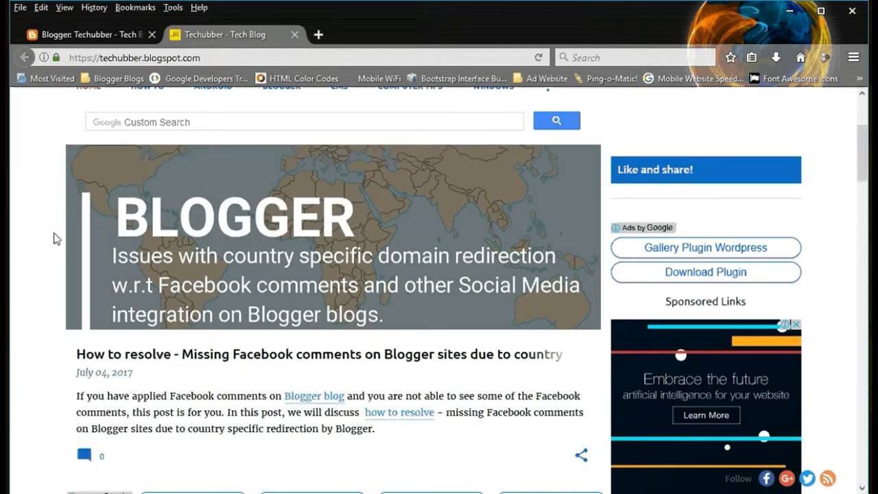
pyautogui.scroll(-3, 55, 238)
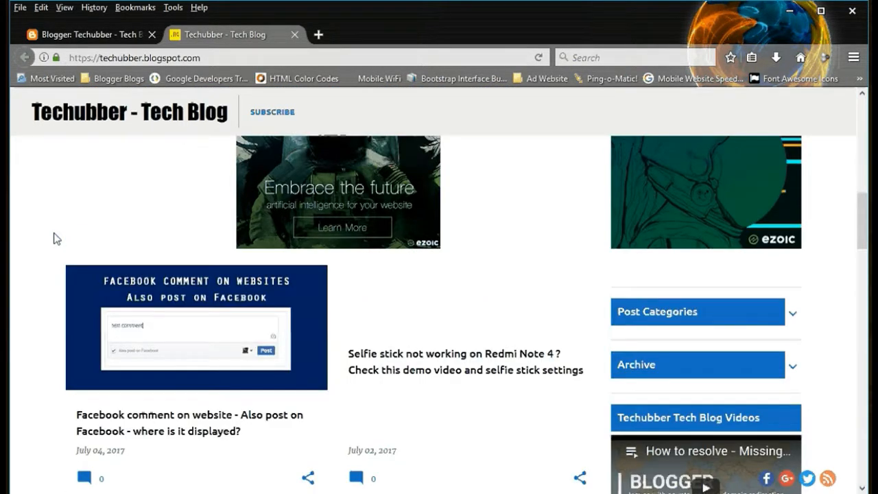
pyautogui.scroll(-6, 55, 238)
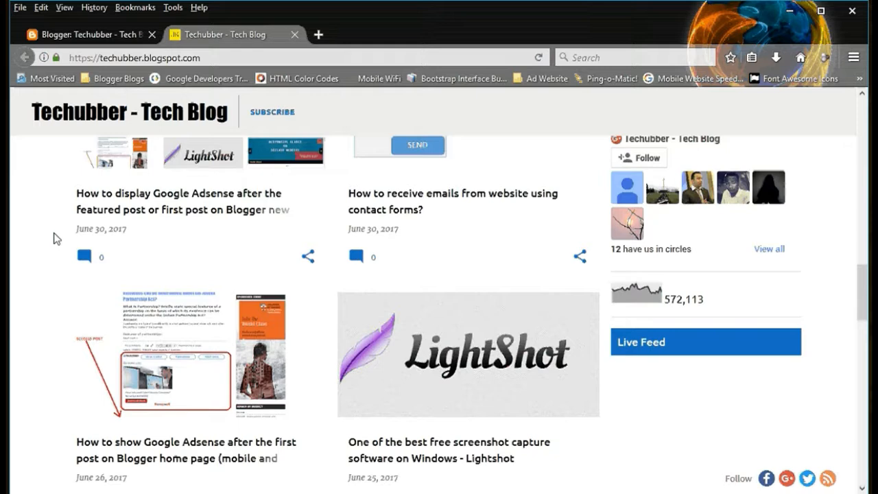
pyautogui.scroll(-3, 56, 238)
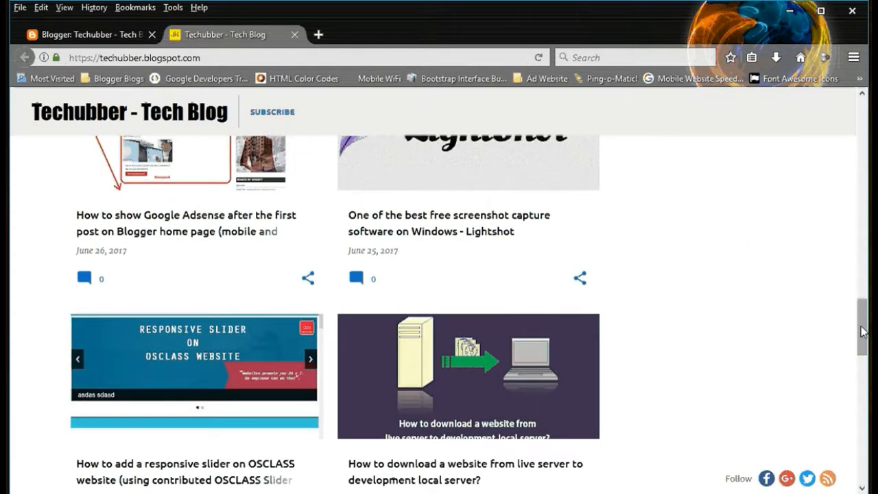
pyautogui.moveTo(863, 331); pyautogui.dragTo(863, 459)
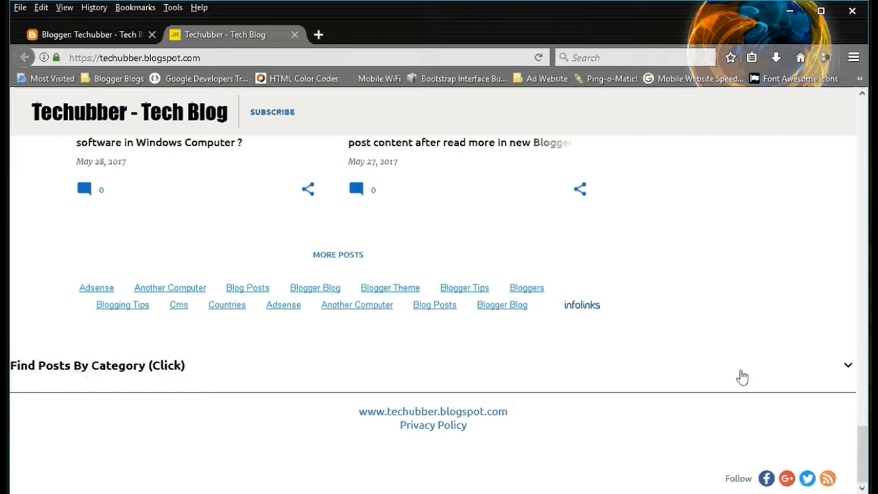
# Step: Expand the Find Posts By Category section to its full list of labels and collapse it again
pyautogui.click(850, 367)
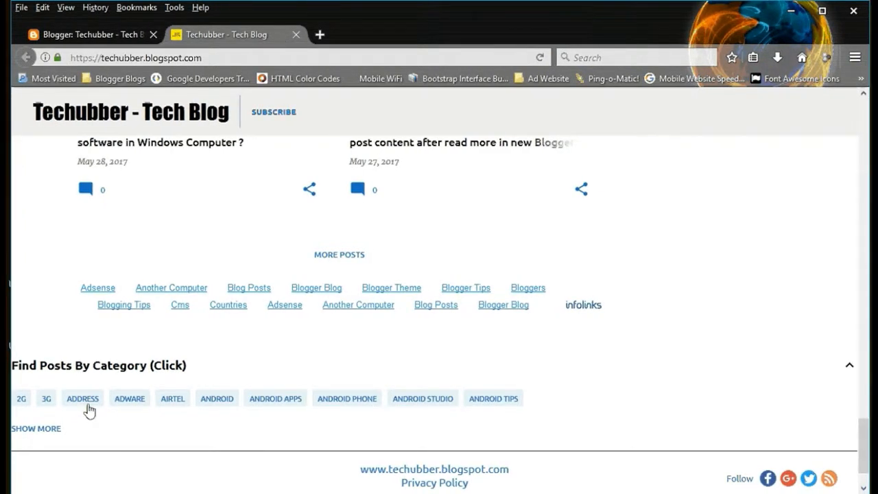
pyautogui.scroll(-2, 82, 409)
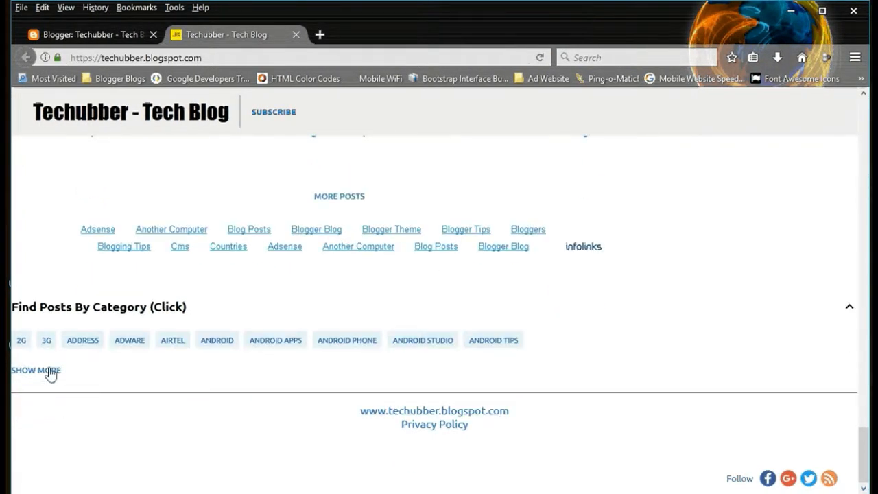
pyautogui.click(50, 370)
pyautogui.scroll(-7, 113, 374)
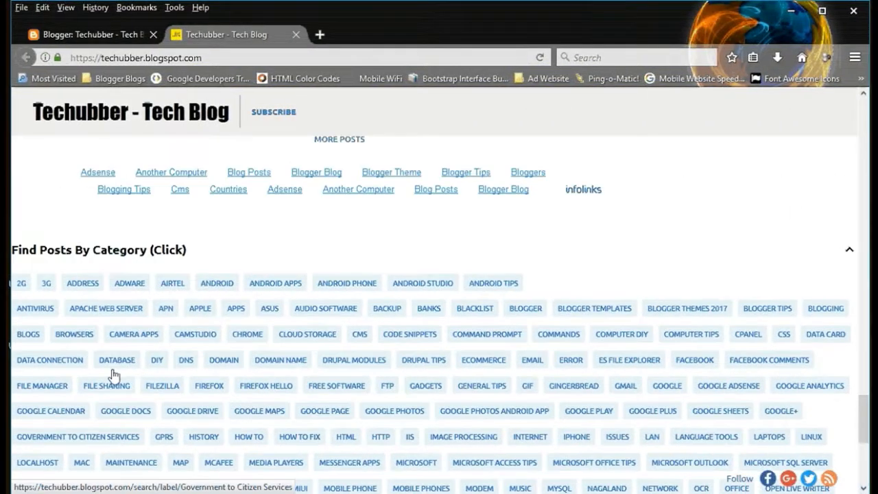
pyautogui.scroll(-10, 110, 374)
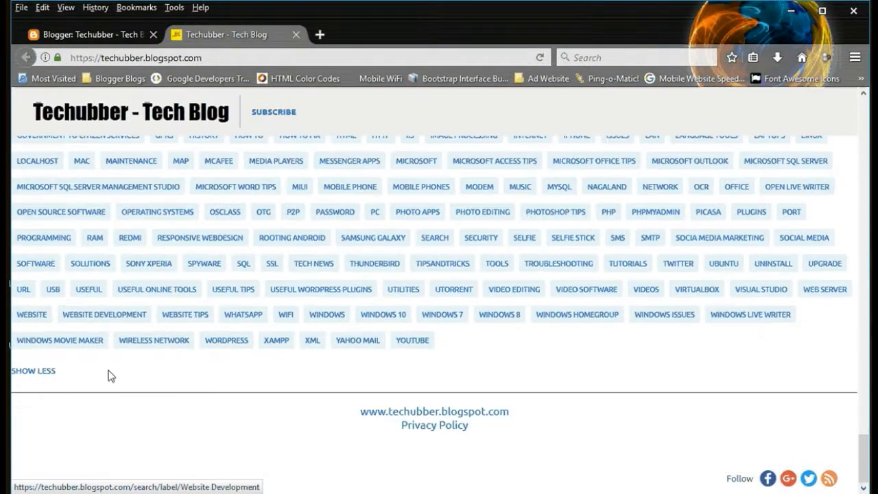
pyautogui.click(39, 375)
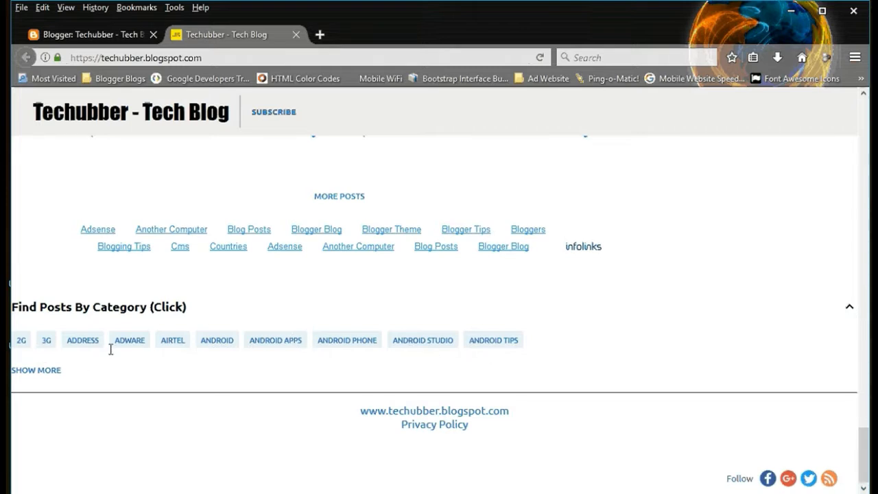
pyautogui.click(848, 310)
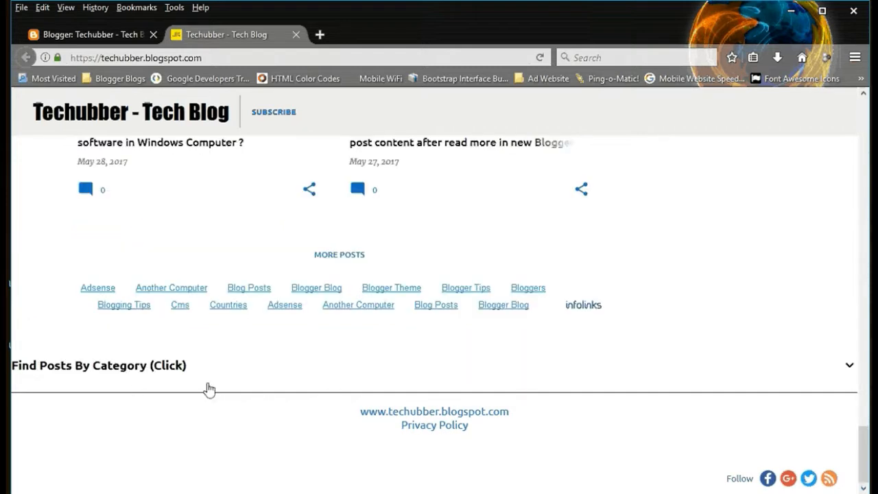
# Step: Reopen the category section from its heading, show all labels once more, and leave the section collapsed
pyautogui.click(170, 367)
pyautogui.scroll(-2, 171, 373)
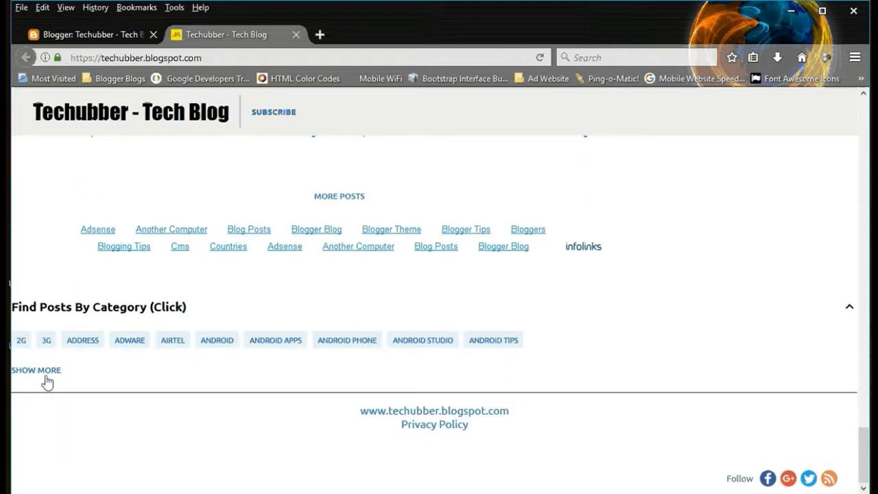
pyautogui.click(45, 372)
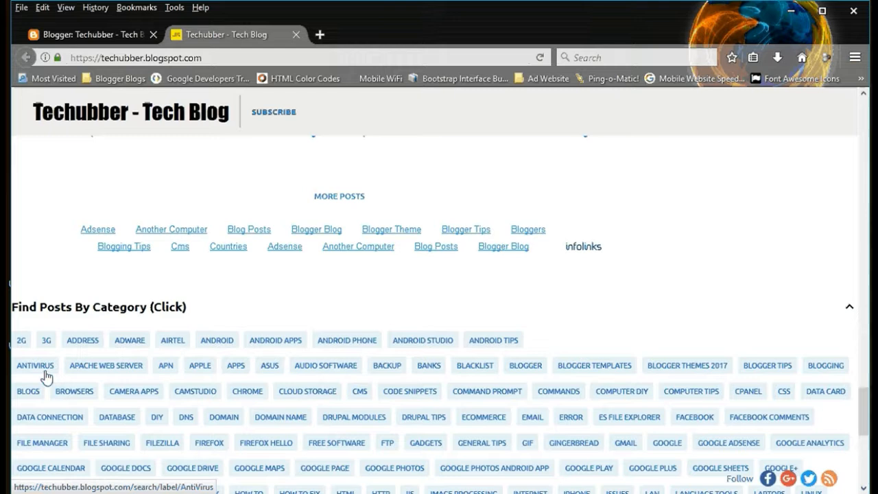
pyautogui.click(850, 312)
pyautogui.click(138, 371)
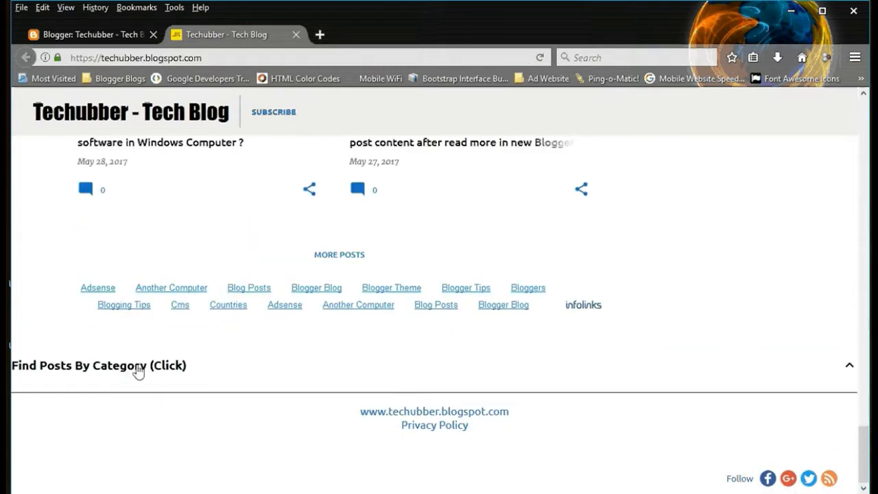
pyautogui.click(849, 368)
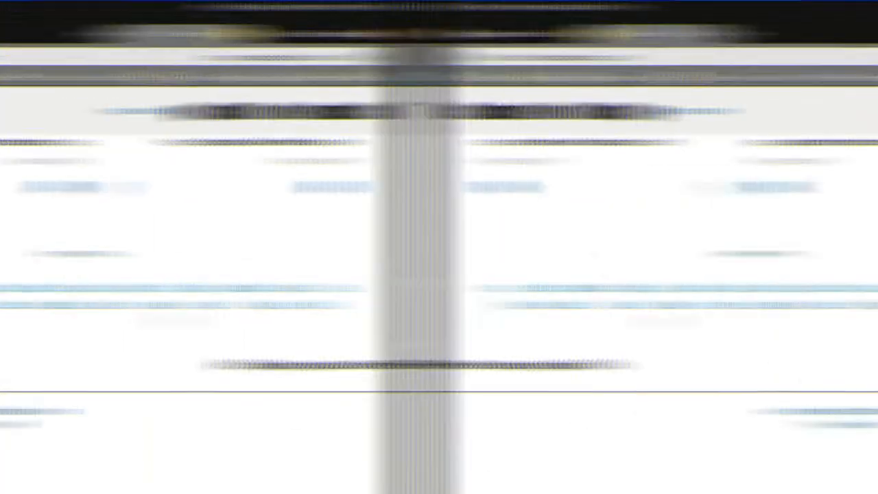
# Step: Review the gadgets on the Blogger Layout page from the Header section down to the Page body and Ads sections
pyautogui.click(101, 34)
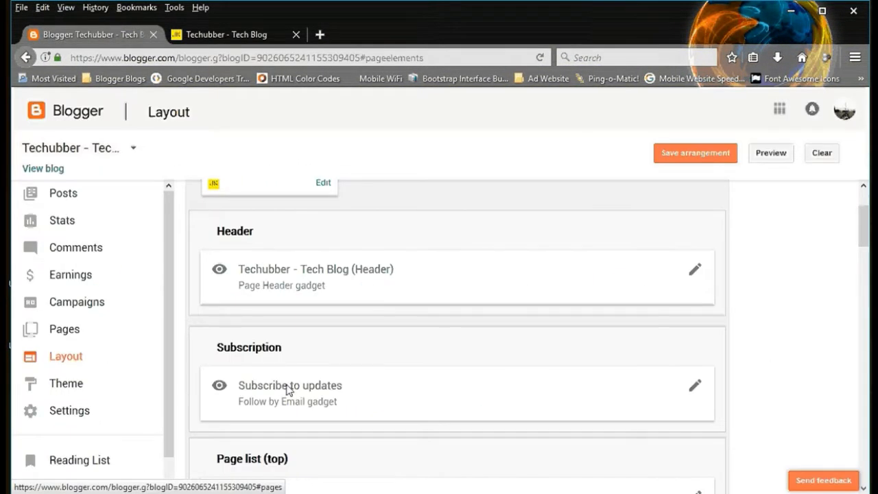
pyautogui.scroll(1, 470, 369)
pyautogui.scroll(-8, 470, 369)
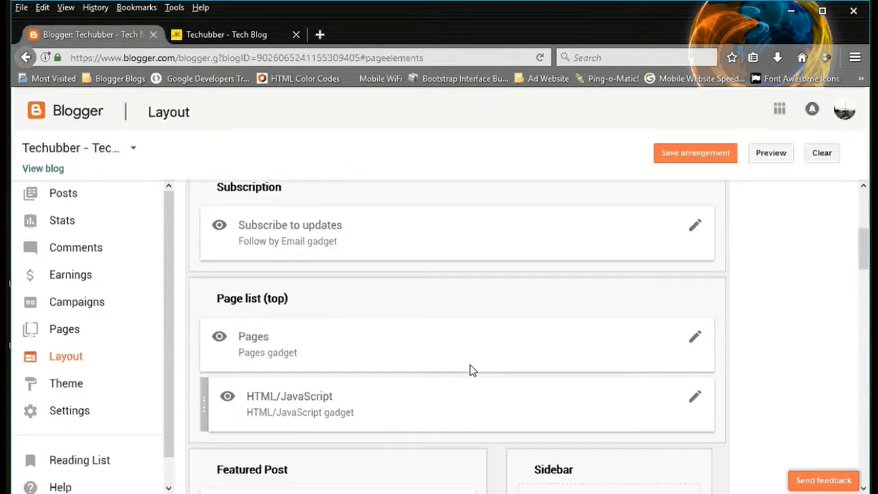
pyautogui.scroll(-4, 470, 367)
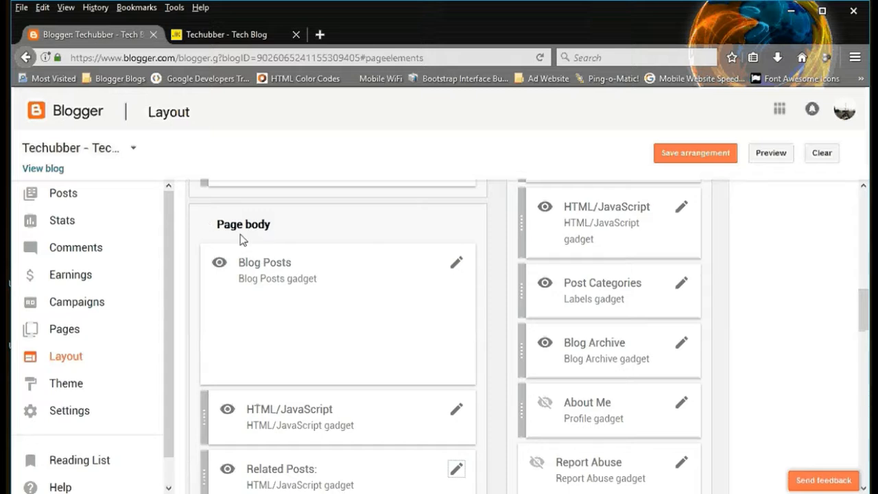
pyautogui.scroll(-4, 254, 317)
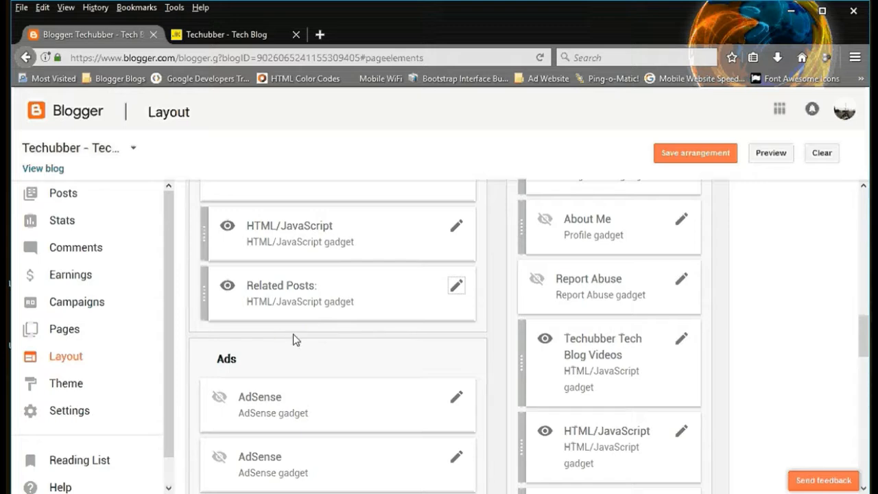
# Step: Open the blog post about automatically updating third-party Windows software in a new tab and examine the tags below its content
pyautogui.click(244, 34)
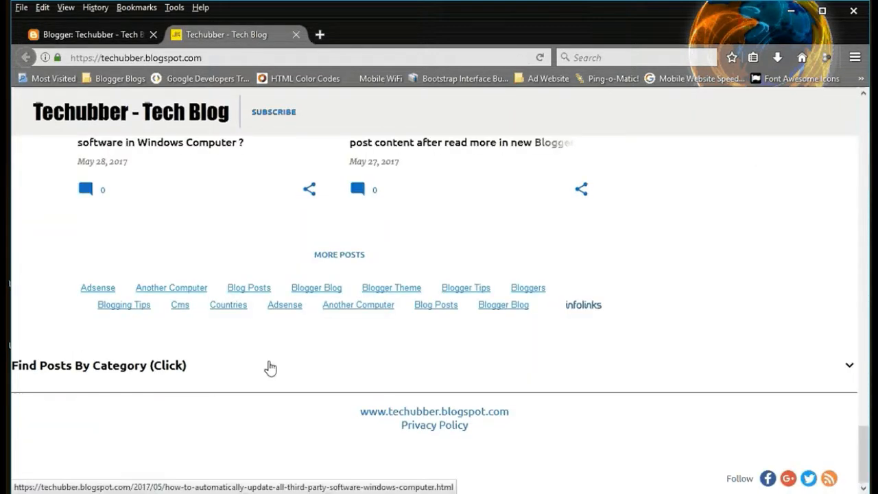
pyautogui.scroll(3, 269, 367)
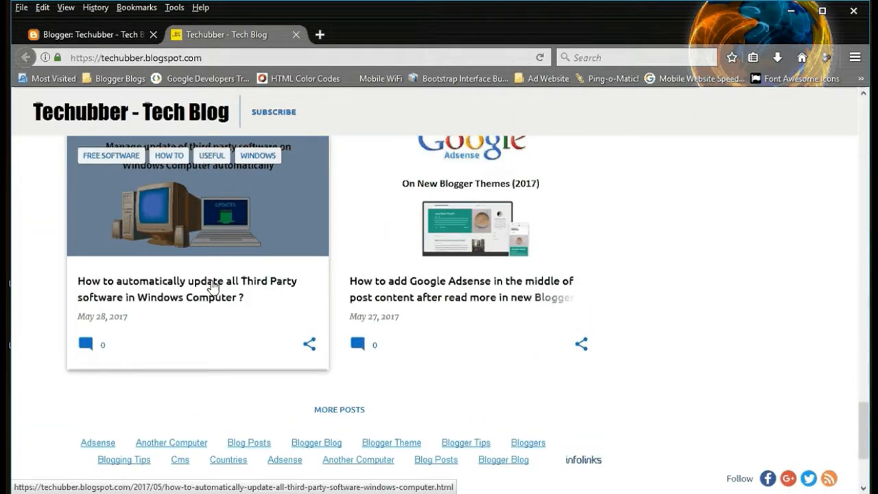
pyautogui.middleClick(213, 287)
pyautogui.click(348, 31)
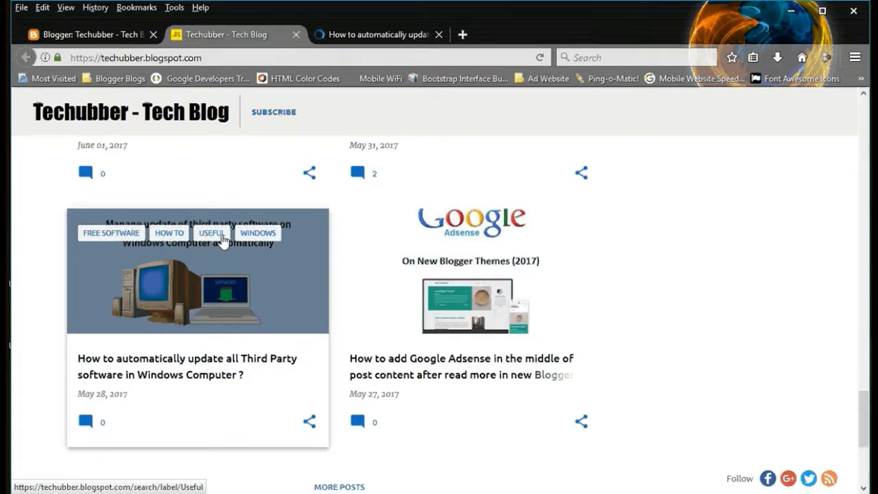
pyautogui.click(375, 33)
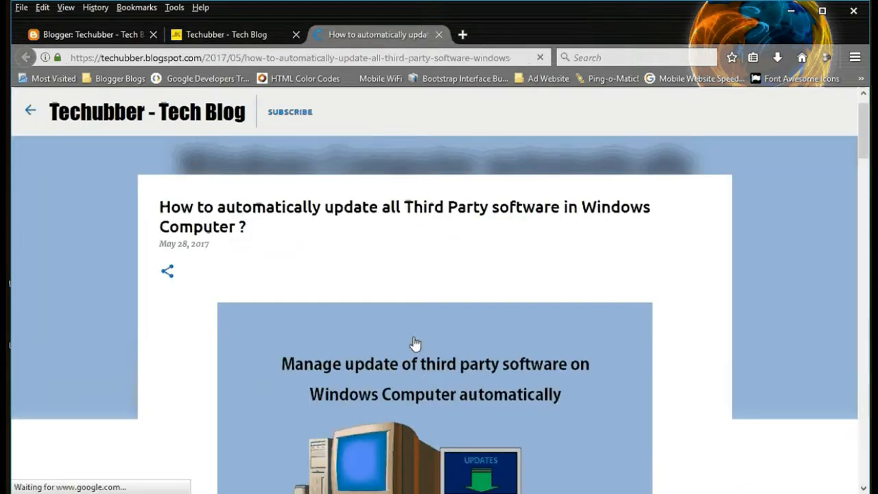
pyautogui.scroll(-10, 415, 343)
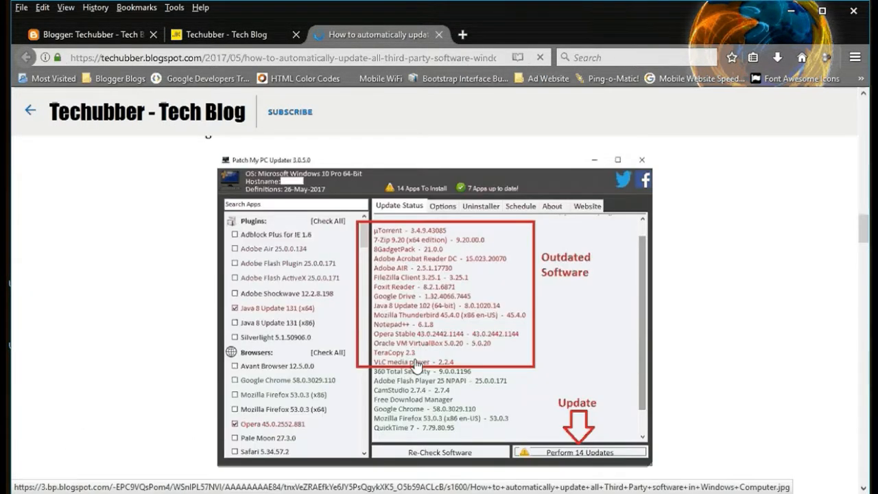
pyautogui.scroll(-5, 417, 364)
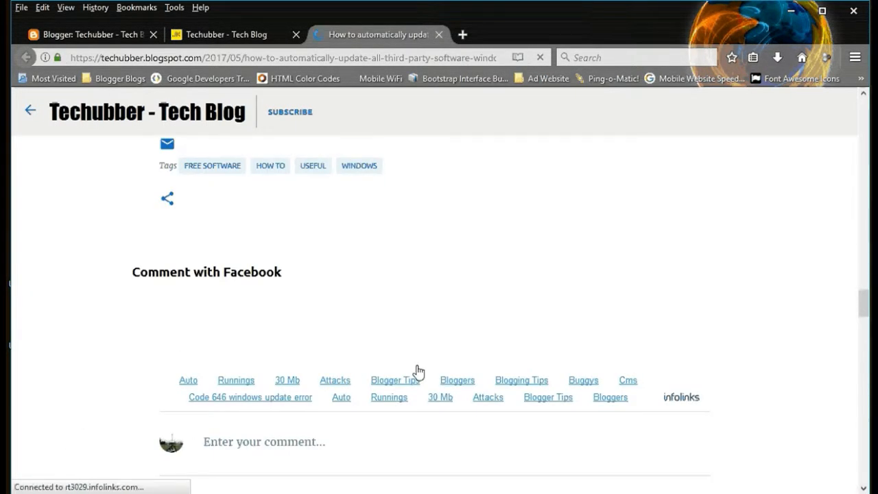
pyautogui.scroll(2, 418, 369)
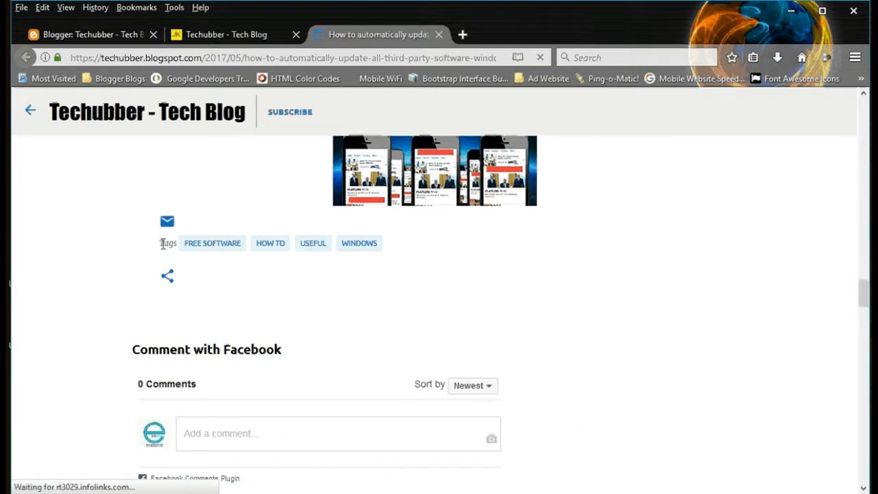
# Step: Open the Blog Posts gadget settings from the Page body layout, inspect the Tags option, and close them without changes
pyautogui.click(135, 39)
pyautogui.scroll(3, 326, 400)
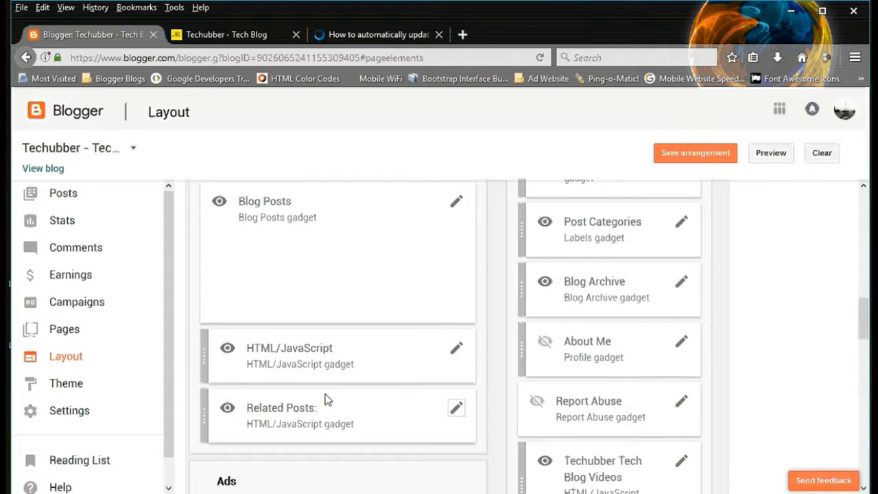
pyautogui.scroll(2, 327, 397)
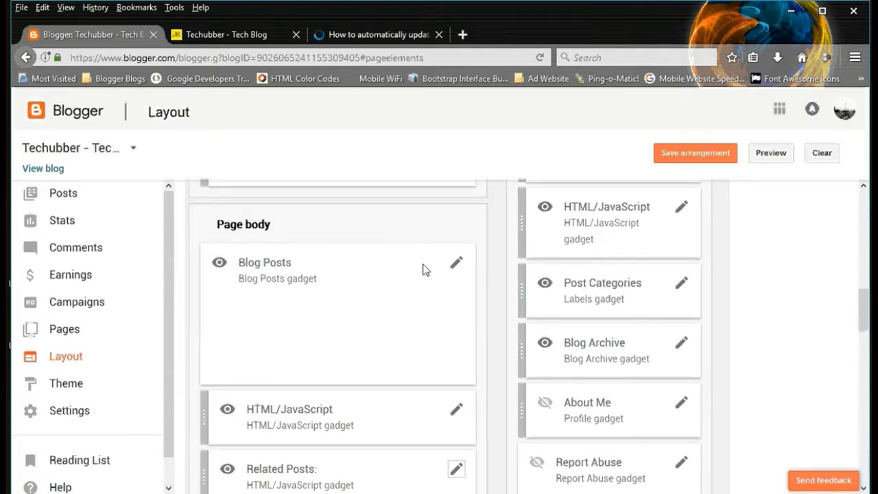
pyautogui.click(456, 263)
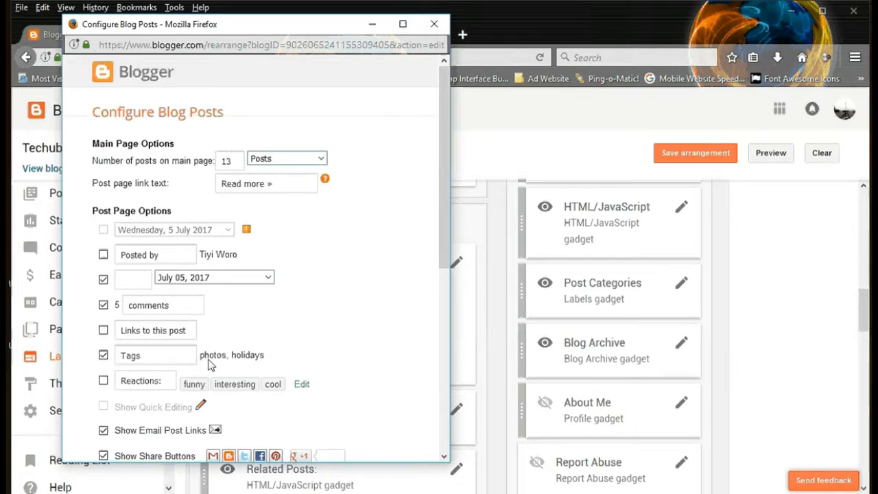
pyautogui.moveTo(205, 355); pyautogui.dragTo(291, 356)
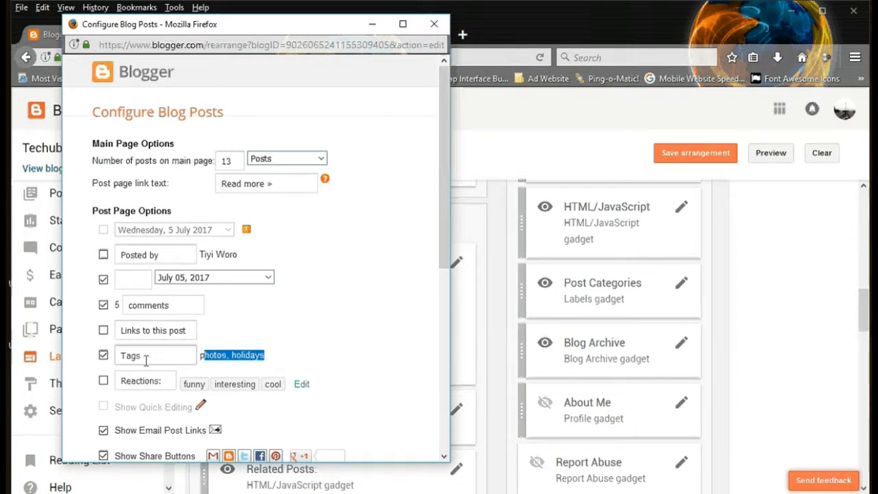
pyautogui.moveTo(146, 356); pyautogui.dragTo(108, 357)
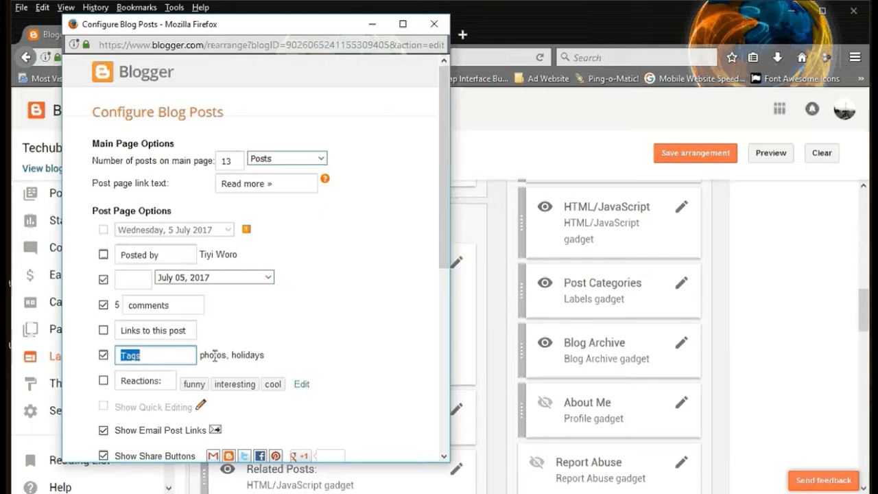
pyautogui.click(436, 31)
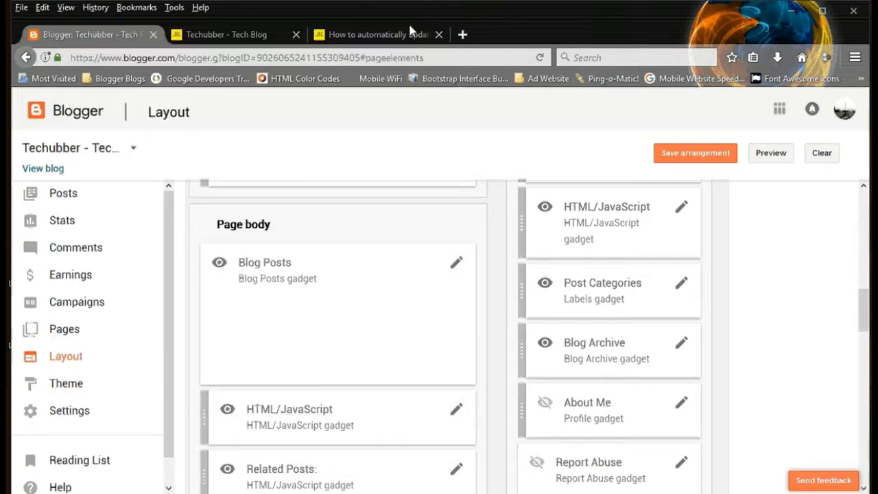
# Step: Return to the open third-party software update post and examine its tags and the sections below the comments
pyautogui.click(381, 34)
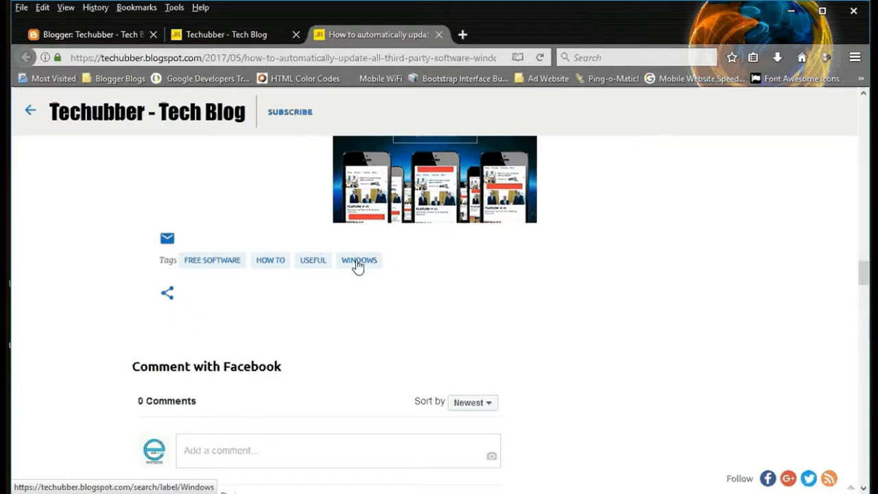
pyautogui.scroll(-15, 347, 275)
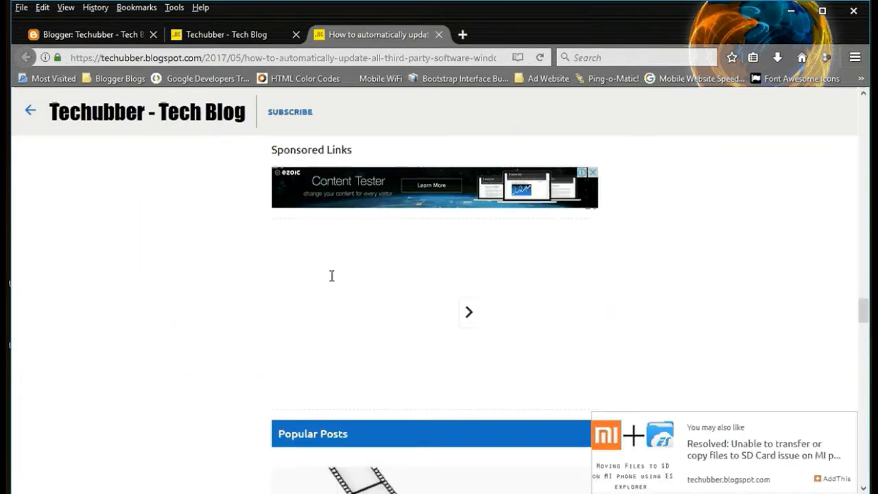
pyautogui.scroll(-1, 332, 276)
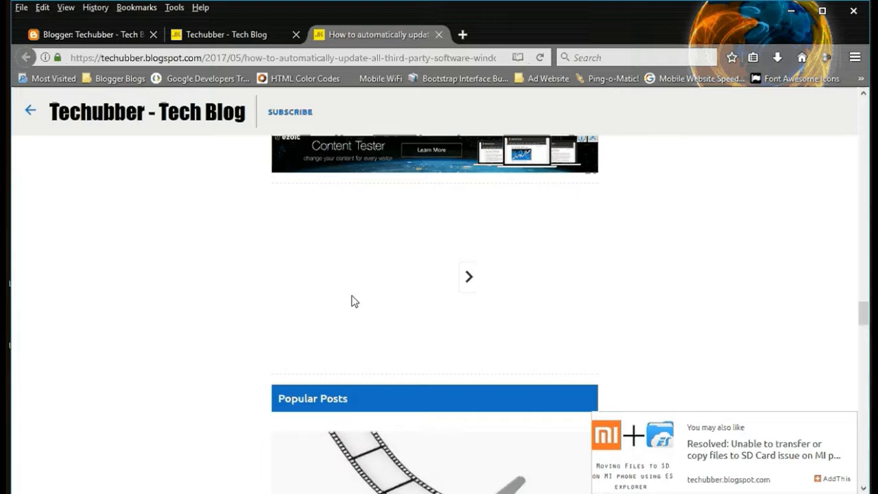
# Step: Close the post tab, return to the Blogger Layout page and examine the Find Posts By Category gadget in the Footer section
pyautogui.click(438, 35)
pyautogui.click(101, 43)
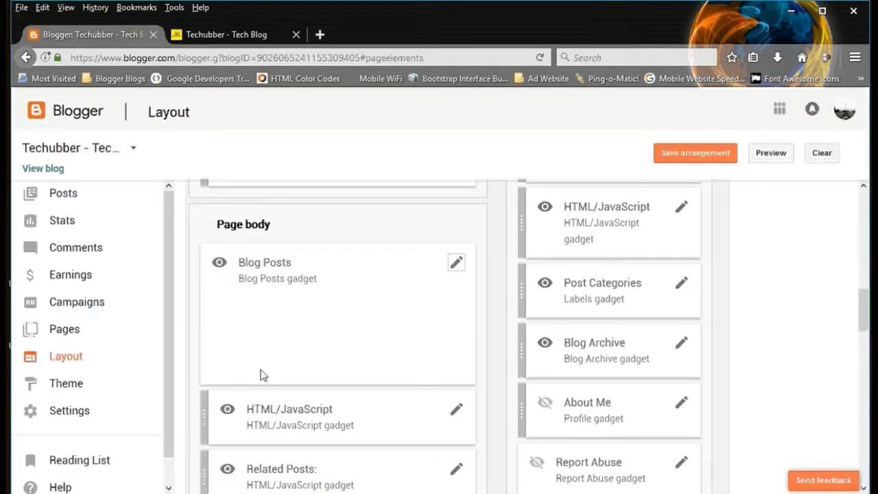
pyautogui.scroll(-6, 334, 406)
pyautogui.scroll(-8, 369, 418)
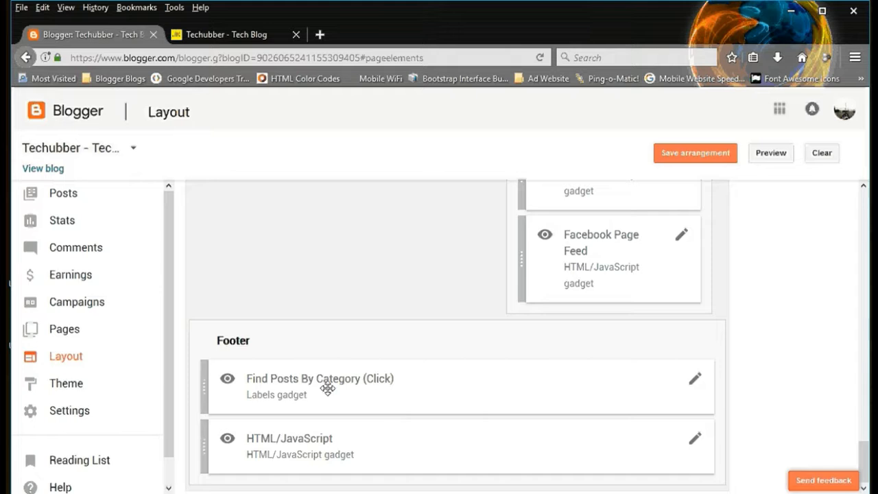
pyautogui.scroll(5, 327, 388)
pyautogui.scroll(9, 328, 389)
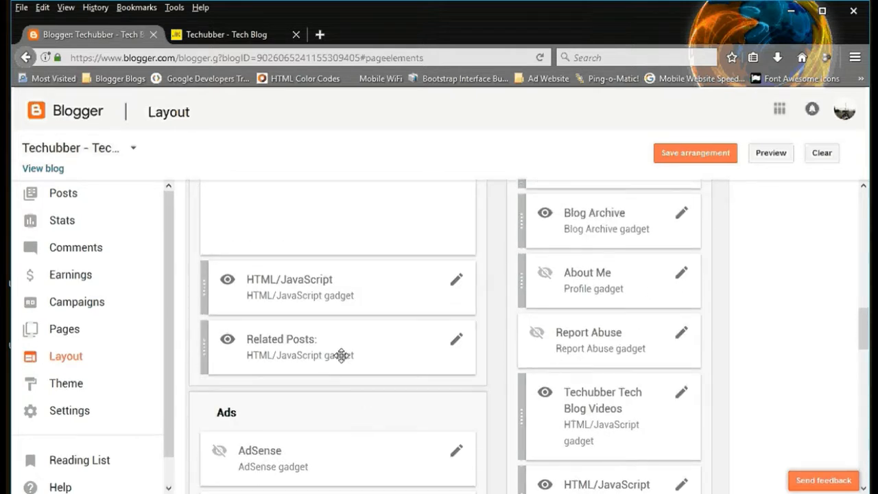
# Step: Add a Labels gadget to the sidebar section that holds the Like and share! gadget
pyautogui.scroll(3, 343, 352)
pyautogui.scroll(1, 354, 364)
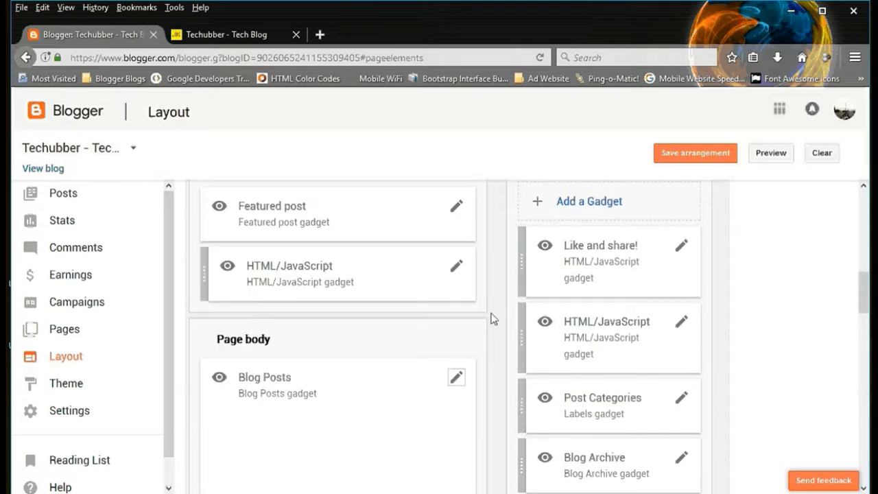
pyautogui.click(583, 203)
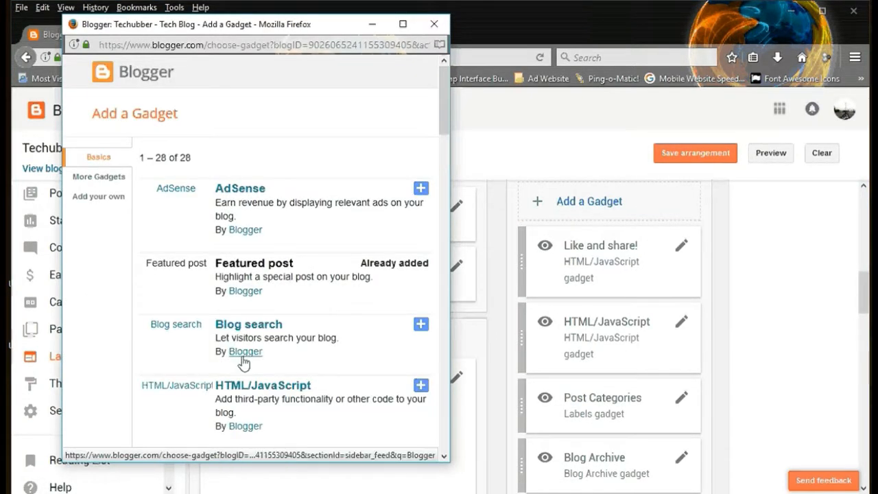
pyautogui.scroll(-10, 244, 362)
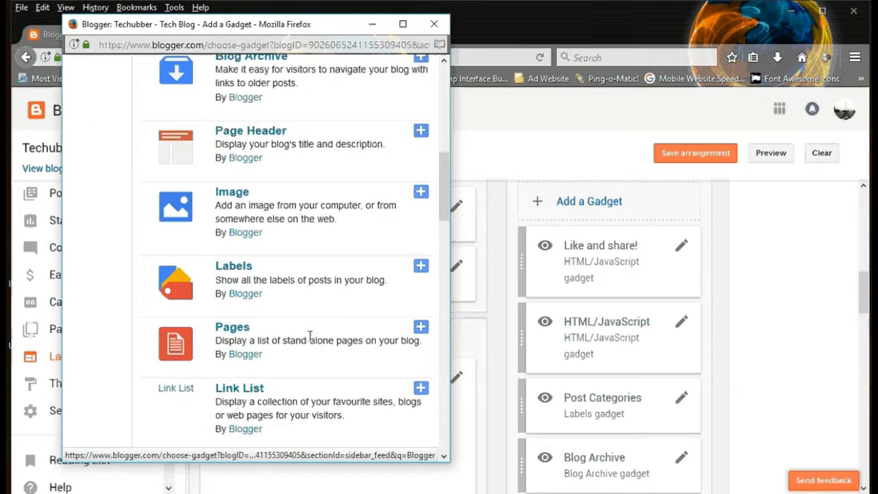
pyautogui.click(422, 269)
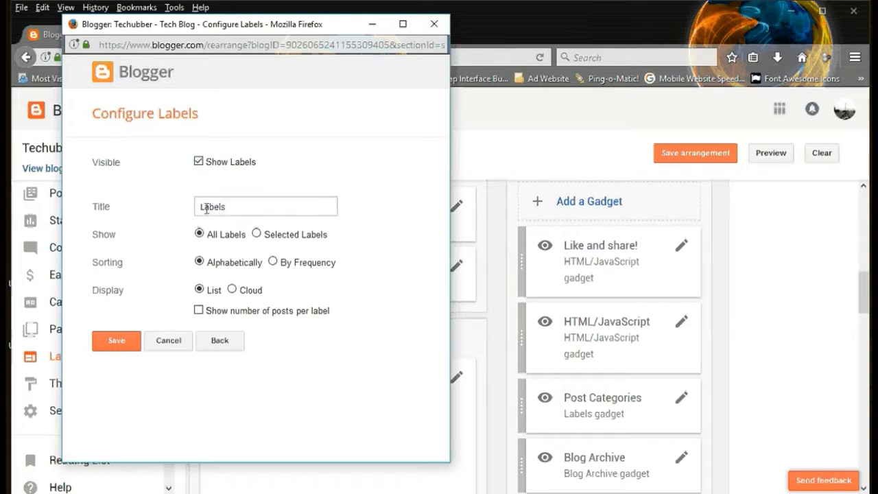
# Step: Title the new Labels gadget "Find posts by categories"
pyautogui.moveTo(239, 206); pyautogui.dragTo(173, 205)
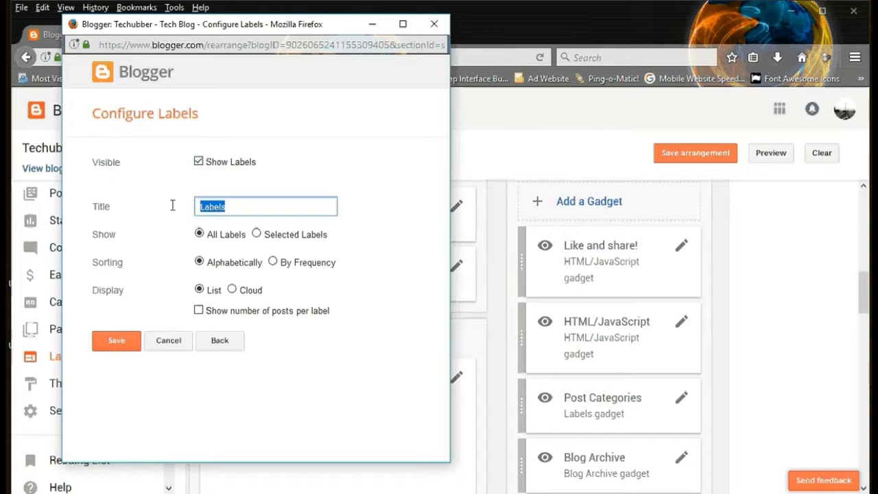
pyautogui.write('Find ')
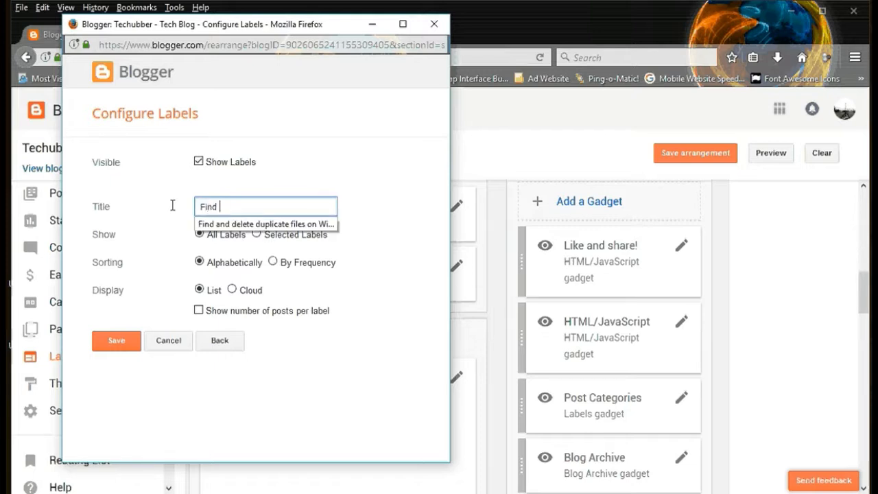
pyautogui.write('post')
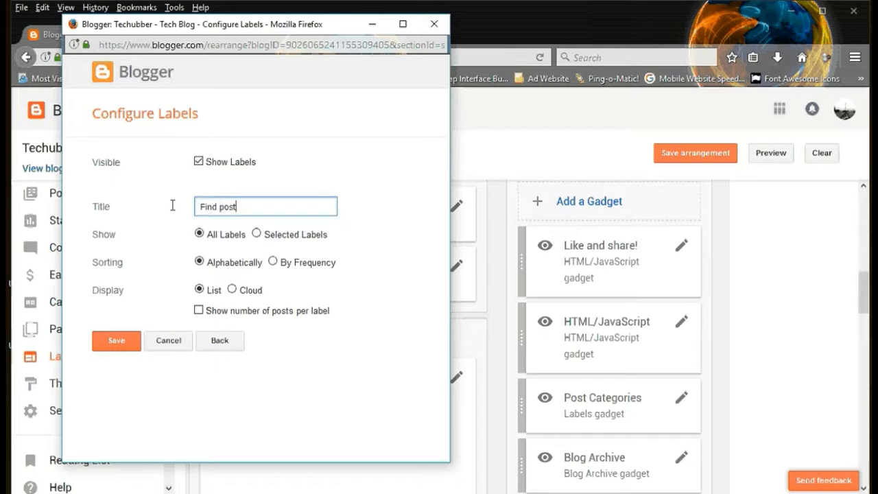
pyautogui.write('s by categories')
# Step: Restrict the gadget to selected labels, deselecting all and choosing Android, Android Apps, Android Phone and Android Tips
pyautogui.click(256, 234)
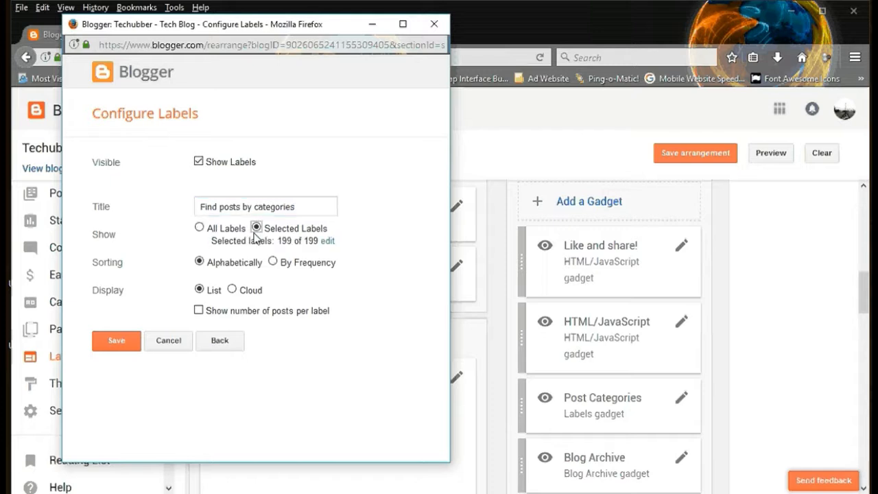
pyautogui.click(327, 242)
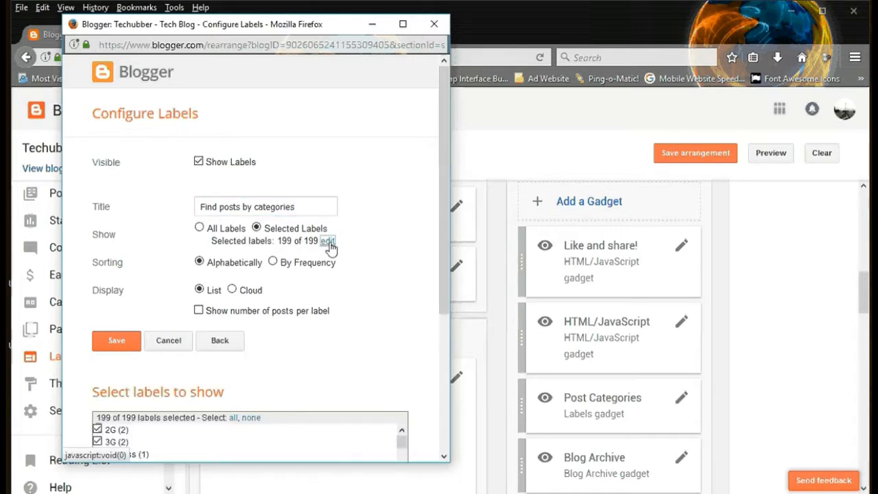
pyautogui.scroll(-3, 187, 341)
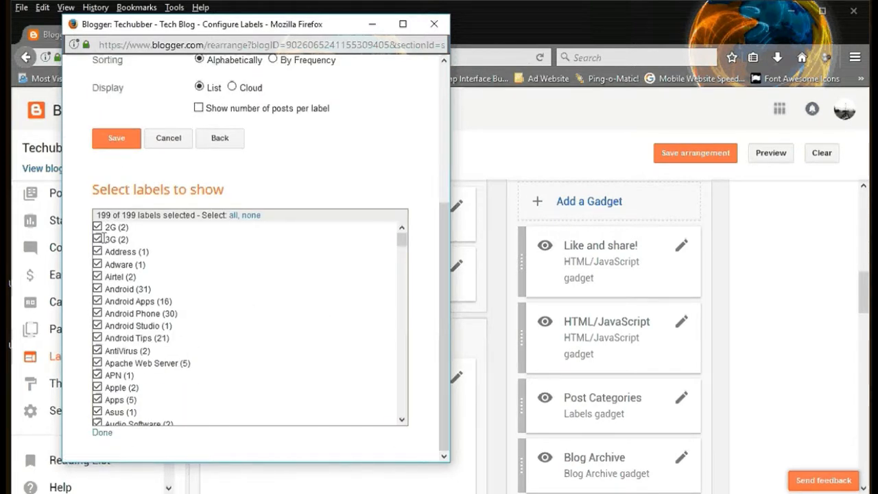
pyautogui.click(243, 215)
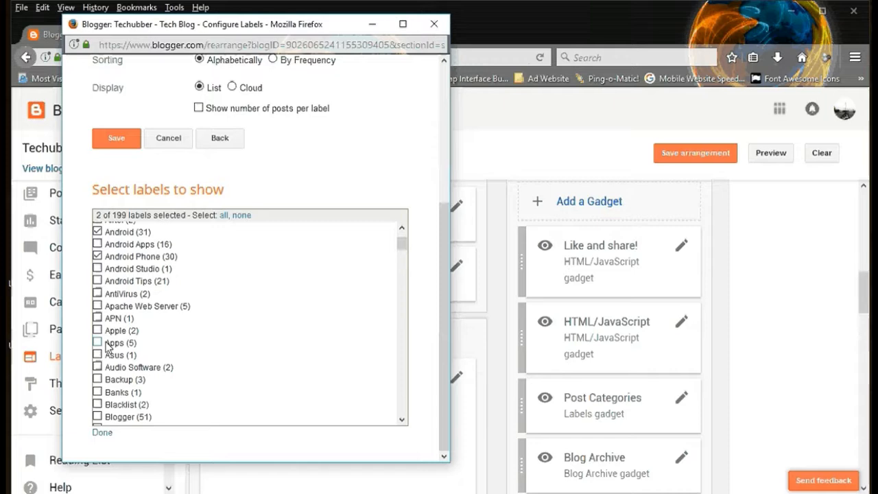
pyautogui.click(97, 280)
pyautogui.scroll(-7, 111, 336)
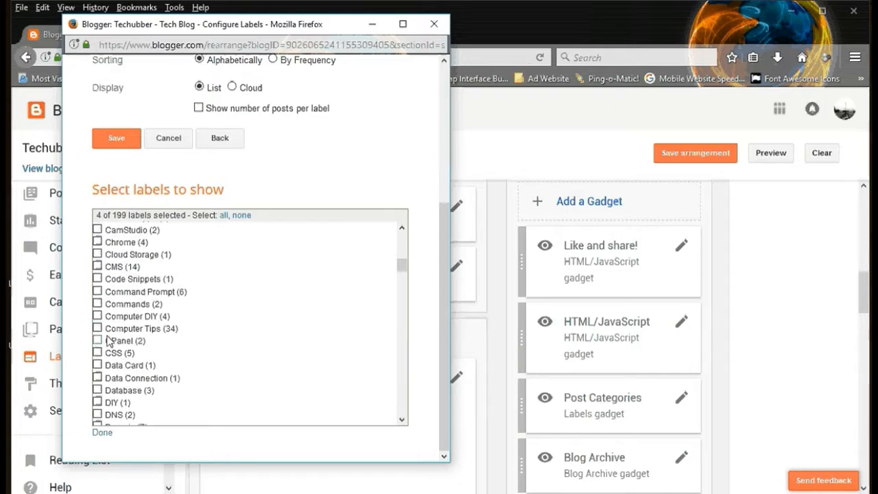
# Step: Also select Computer DIY, Computer Tips, the Drupal and Facebook labels, Free Software, General Tips, Gmail, Google Adsense and two labels further down the list
pyautogui.click(98, 266)
pyautogui.click(97, 327)
pyautogui.scroll(-3, 107, 341)
pyautogui.click(98, 349)
pyautogui.scroll(-3, 100, 350)
pyautogui.click(97, 297)
pyautogui.click(98, 309)
pyautogui.scroll(-3, 98, 308)
pyautogui.click(97, 269)
pyautogui.click(97, 368)
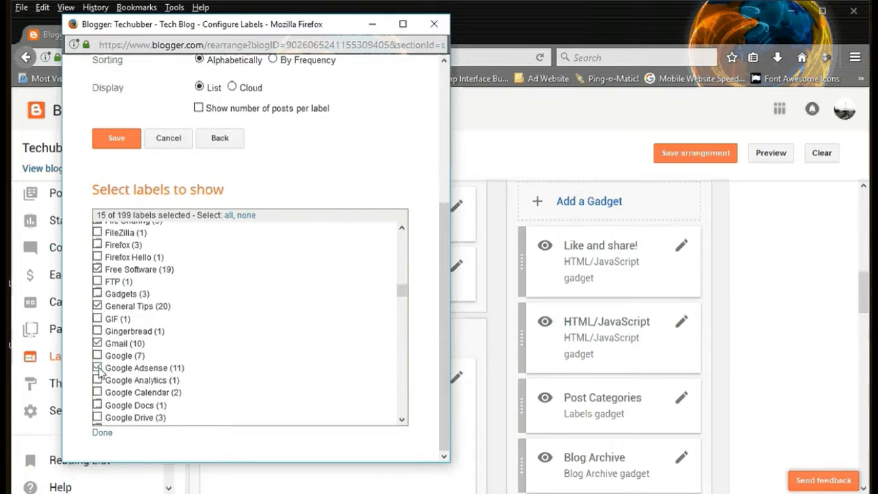
pyautogui.scroll(-8, 98, 369)
pyautogui.click(98, 279)
pyautogui.click(98, 292)
pyautogui.scroll(-9, 98, 339)
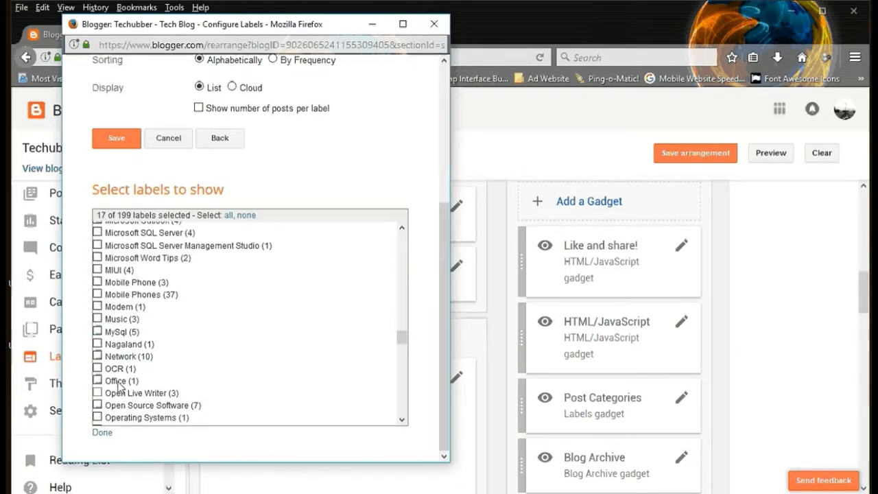
# Step: Set the Labels gadget's display to Cloud and save the gadget
pyautogui.scroll(5, 102, 319)
pyautogui.scroll(3, 86, 312)
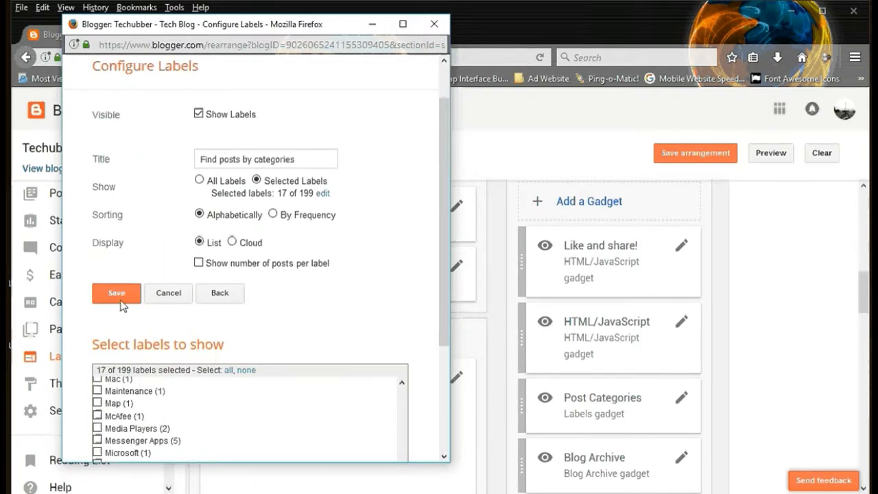
pyautogui.click(232, 243)
pyautogui.click(117, 294)
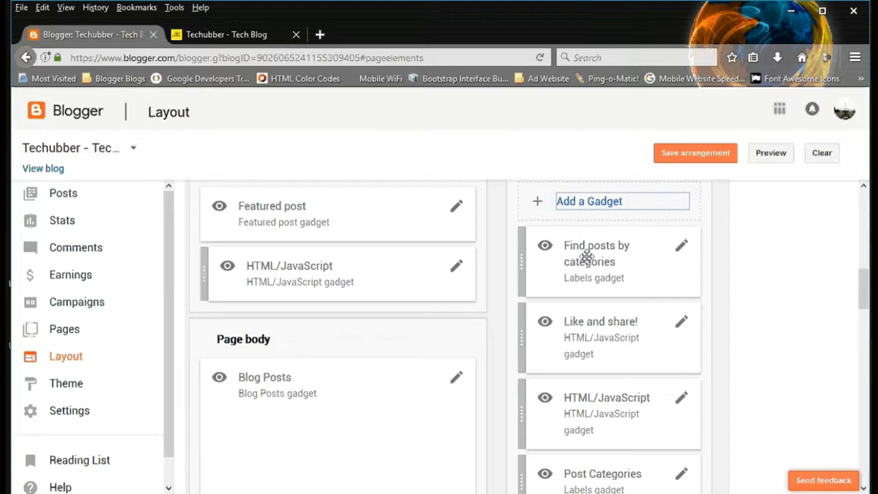
# Step: Move the Find posts by categories gadget into Page body directly below Blog Posts and save the arrangement
pyautogui.scroll(-3, 584, 271)
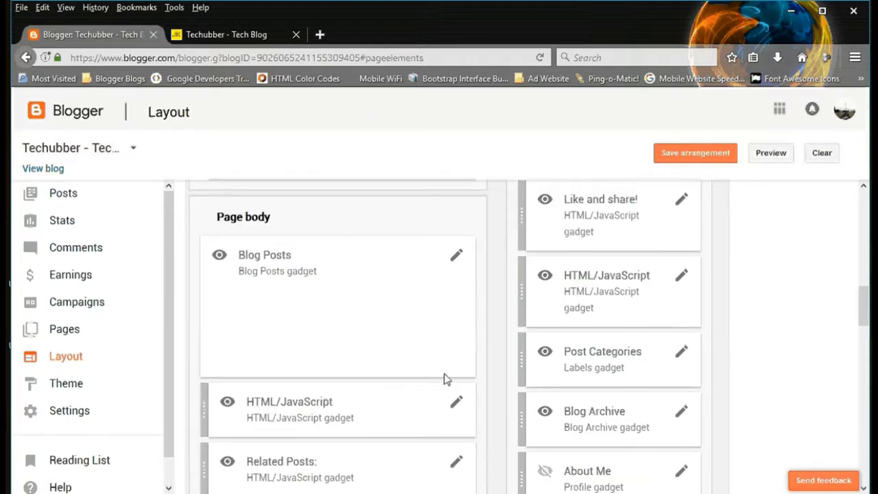
pyautogui.scroll(2, 506, 367)
pyautogui.moveTo(534, 234); pyautogui.dragTo(306, 306)
pyautogui.scroll(-3, 306, 306)
pyautogui.moveTo(320, 221); pyautogui.dragTo(320, 364)
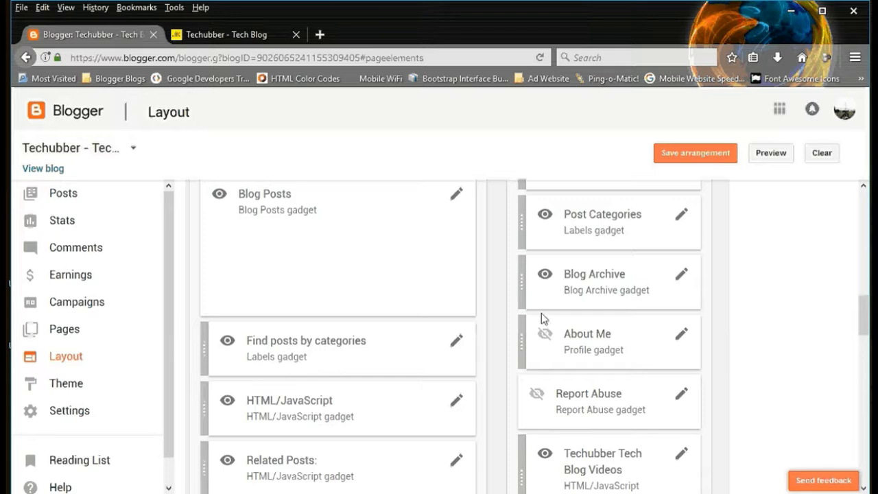
pyautogui.click(678, 158)
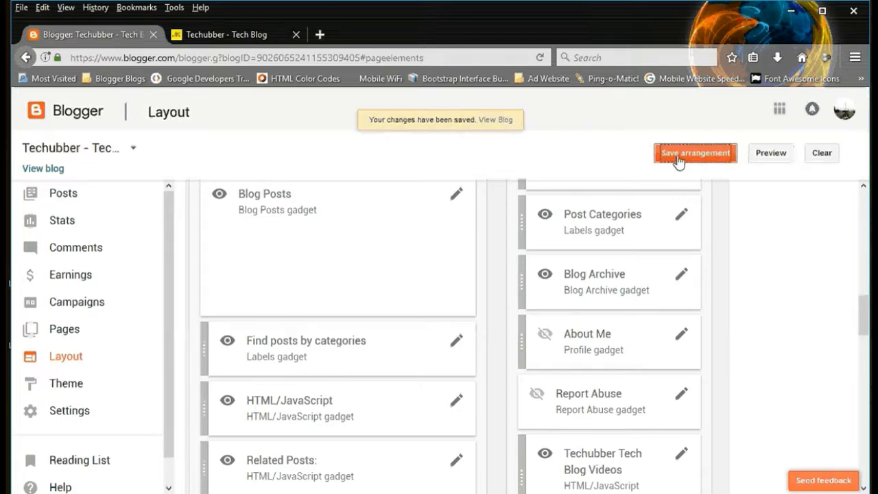
# Step: View the live blog in a new tab, close the old blog tab and find the categories section below the posts
pyautogui.click(496, 120)
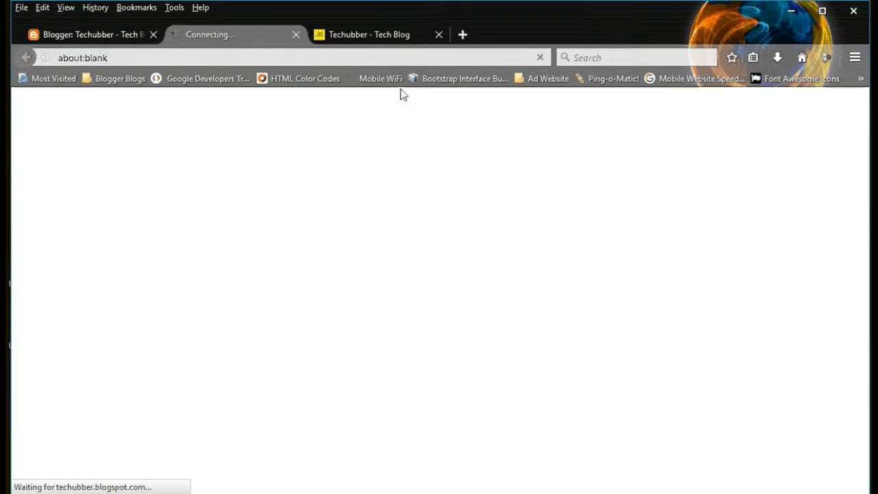
pyautogui.click(438, 34)
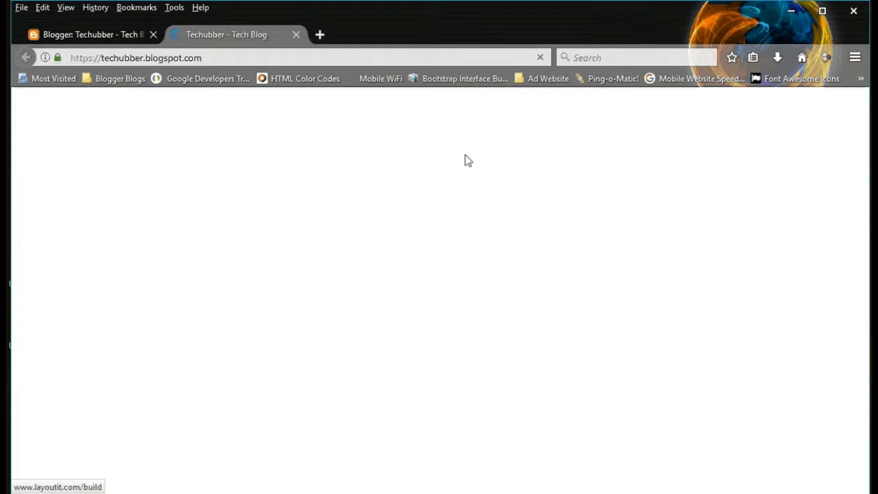
pyautogui.scroll(-10, 46, 286)
pyautogui.scroll(-5, 49, 287)
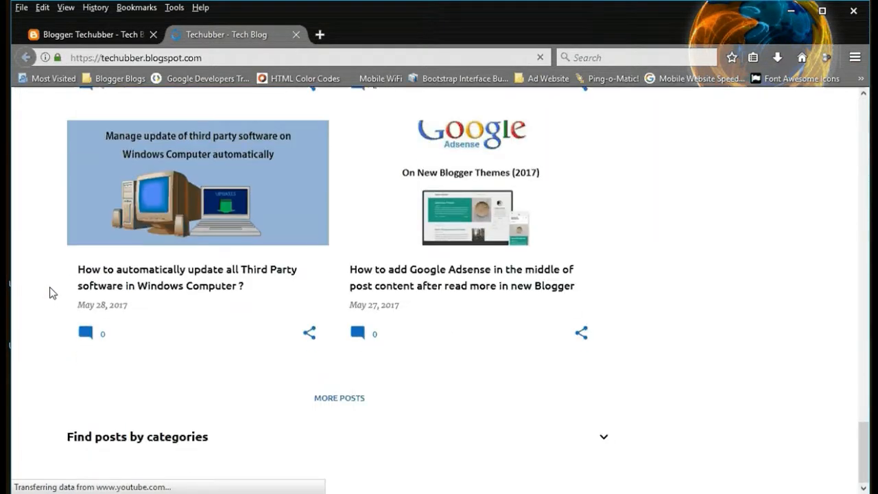
pyautogui.scroll(-3, 49, 286)
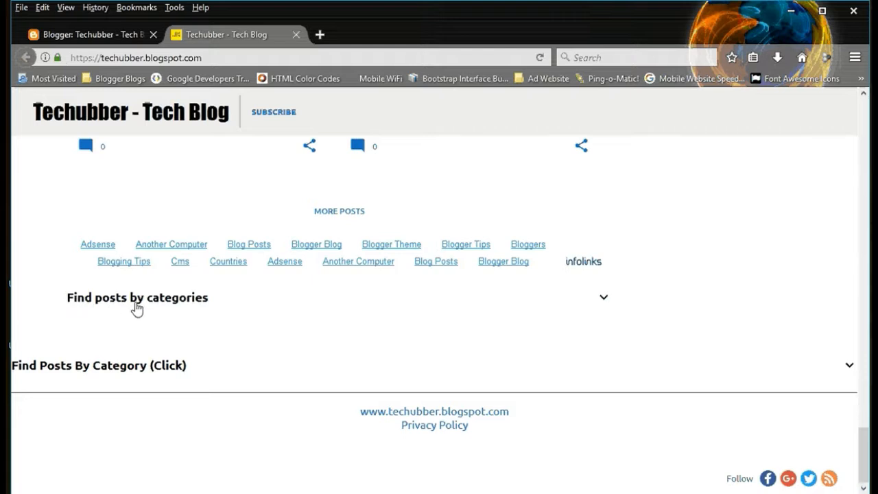
# Step: Expand the Find posts by categories section, show its remaining labels, and shorten the list again
pyautogui.click(605, 300)
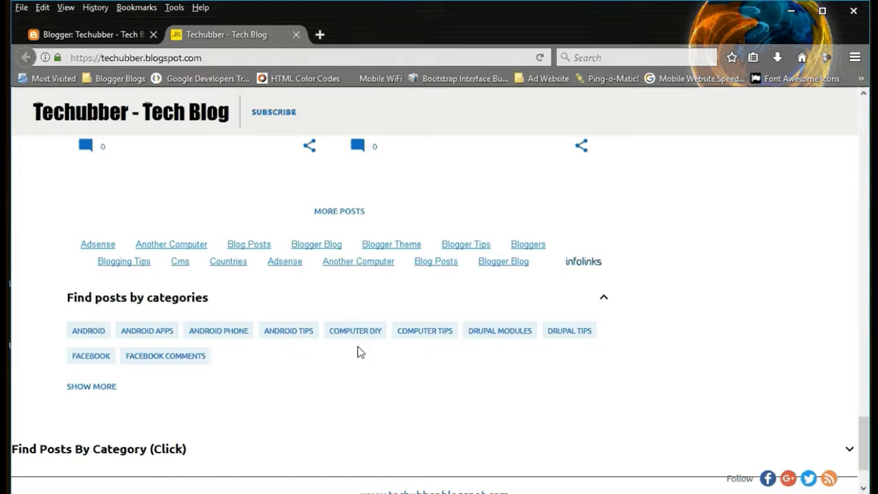
pyautogui.click(104, 388)
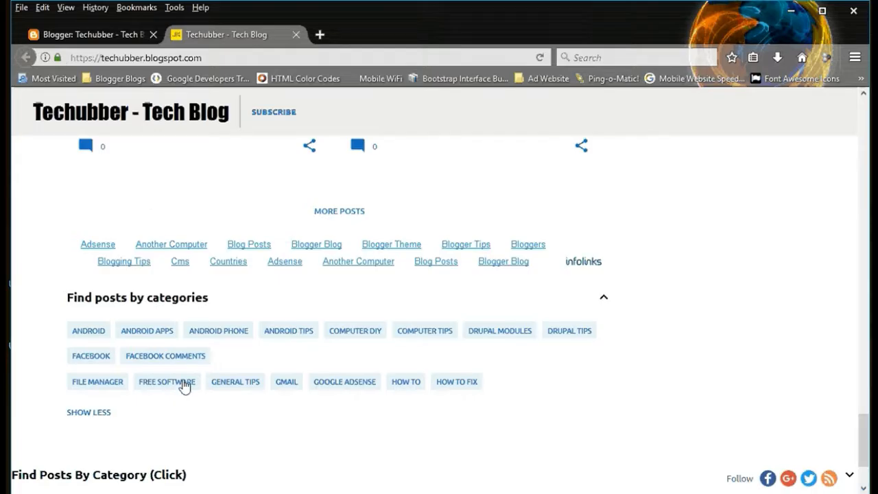
pyautogui.click(98, 413)
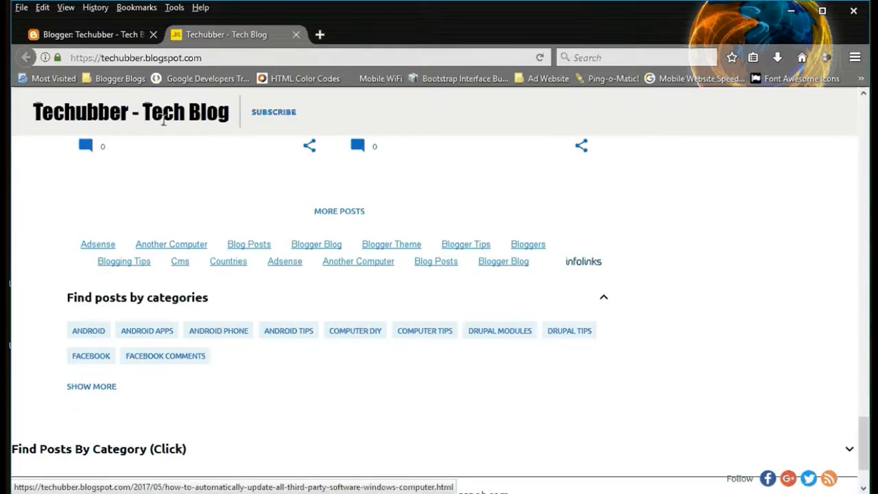
# Step: Return to the Blogger dashboard and open the blog theme's HTML editor
pyautogui.click(103, 34)
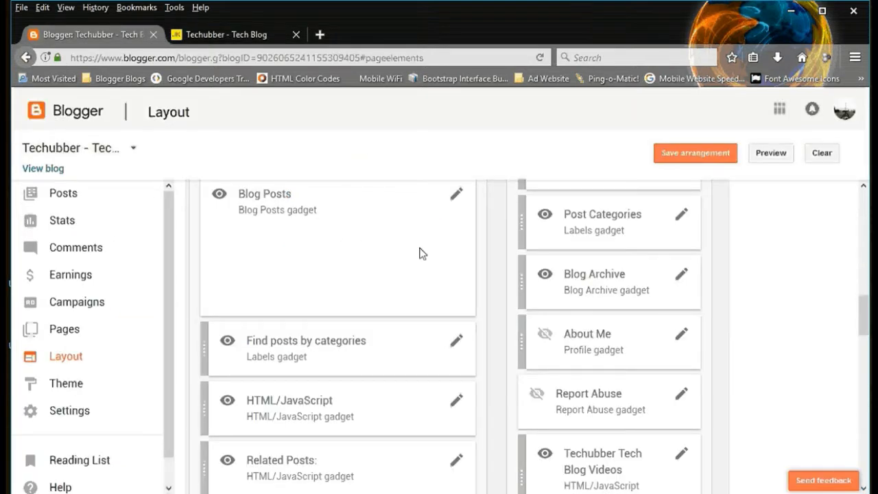
pyautogui.click(67, 384)
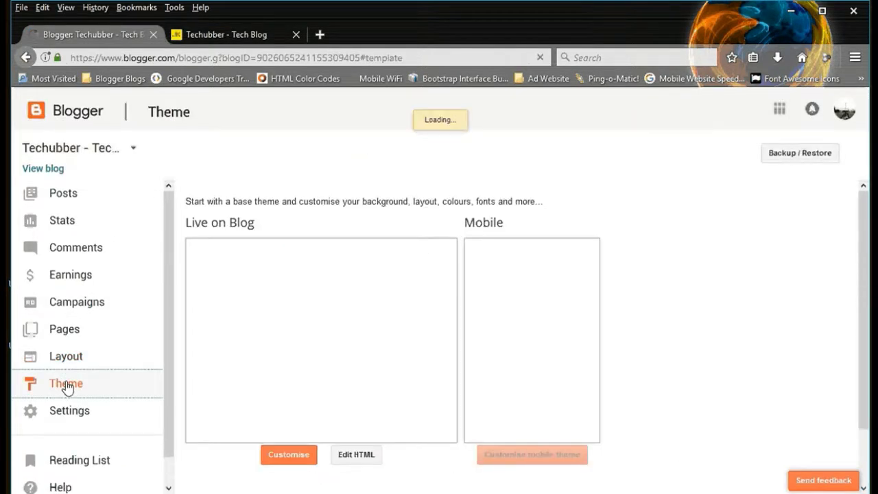
pyautogui.click(355, 459)
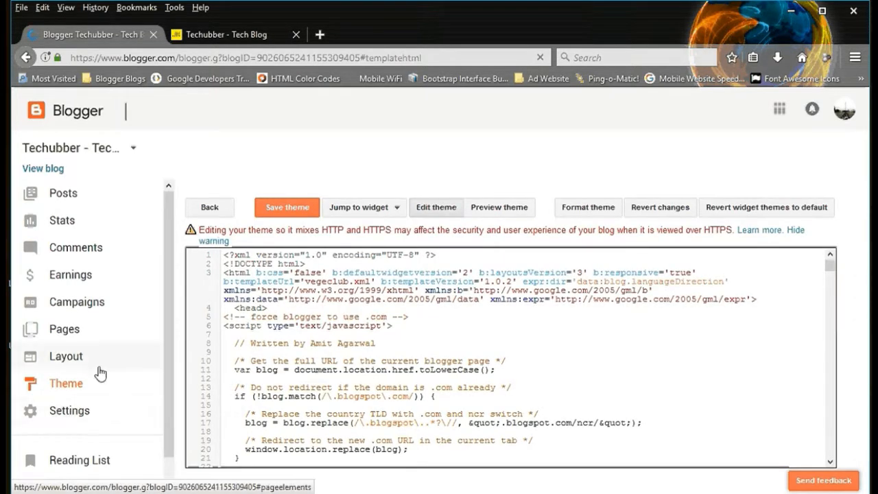
# Step: Go back to the Theme page, inspect the Backup / Restore options and close them without downloading or uploading a theme
pyautogui.click(75, 391)
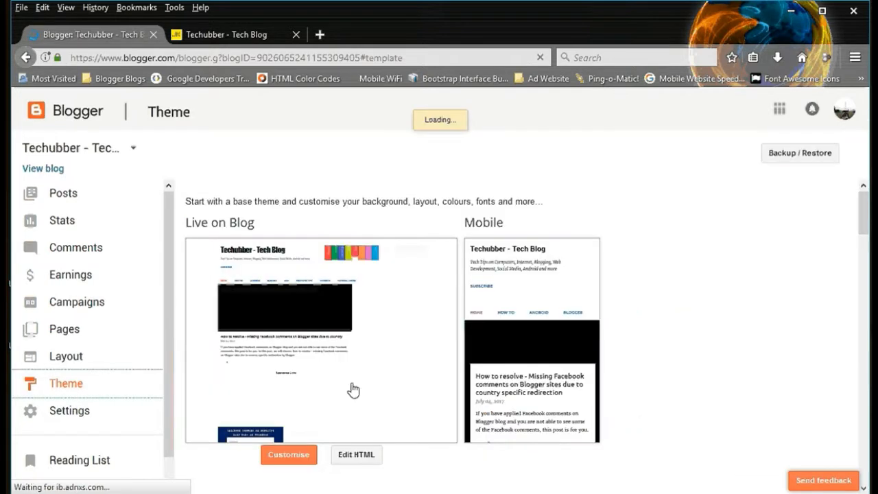
pyautogui.click(798, 157)
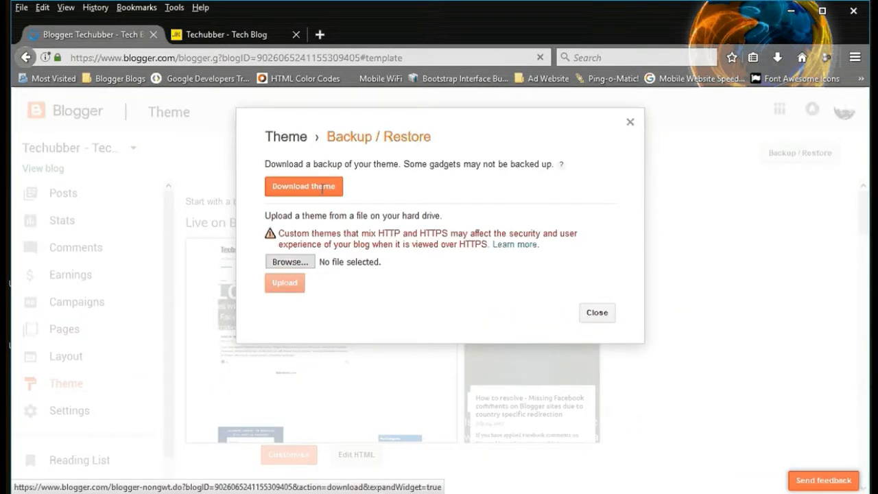
pyautogui.click(630, 123)
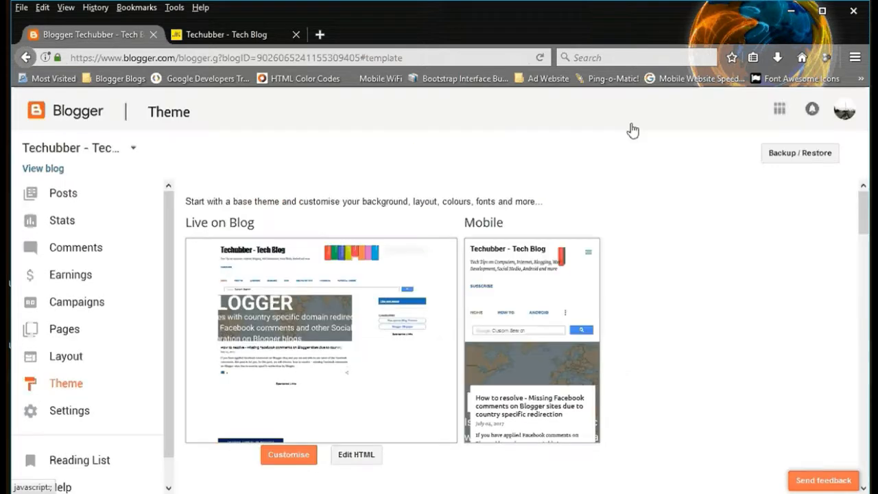
pyautogui.scroll(-3, 405, 384)
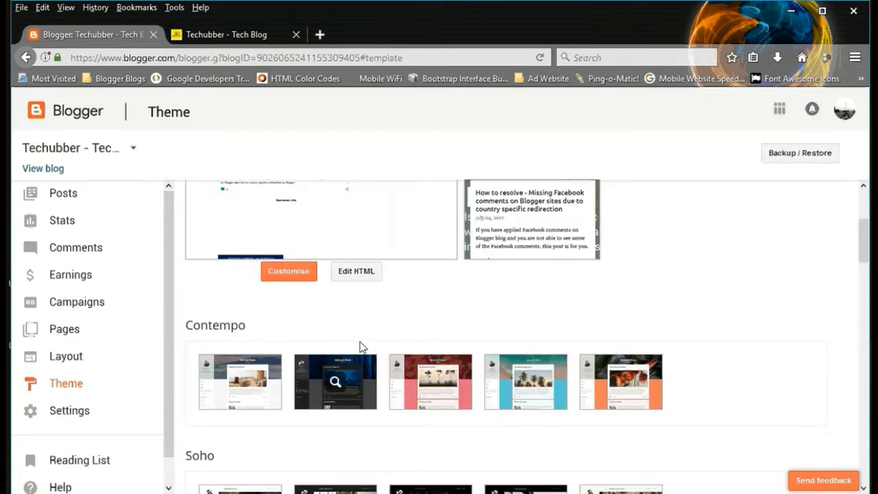
# Step: Open the theme's HTML editor, jump to the Label3 widget and highlight its whole code block
pyautogui.click(359, 273)
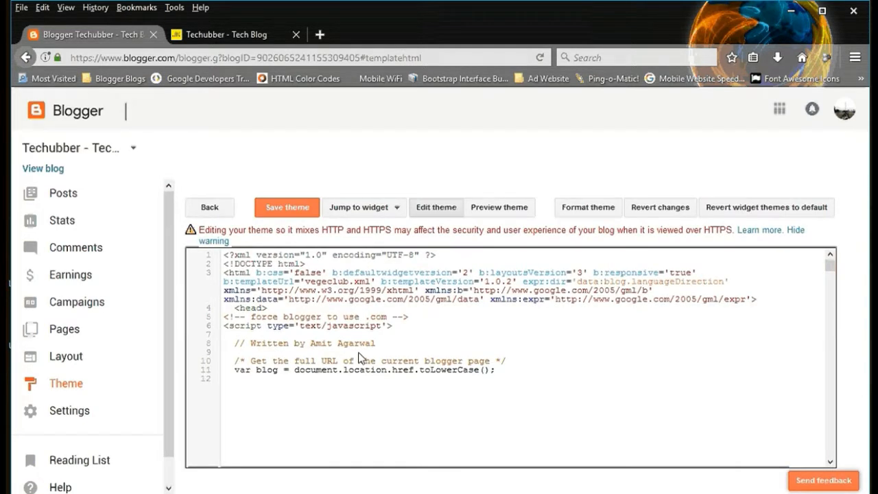
pyautogui.click(381, 209)
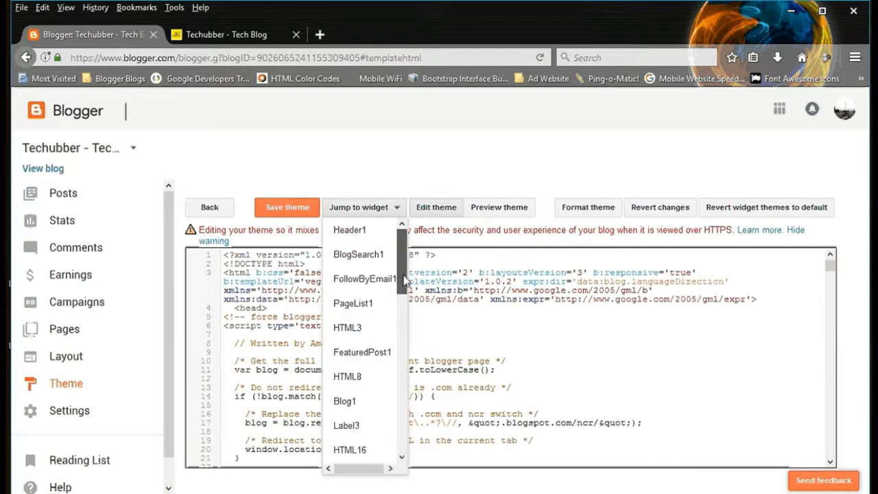
pyautogui.scroll(-3, 405, 280)
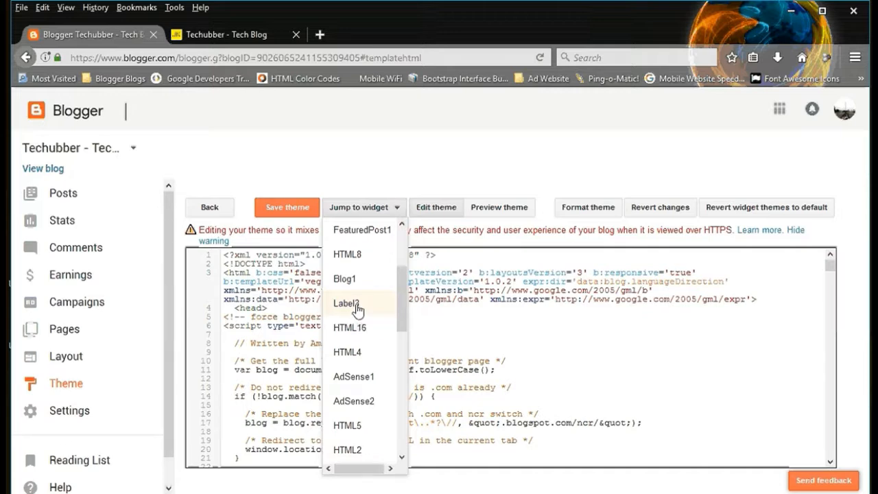
pyautogui.click(357, 310)
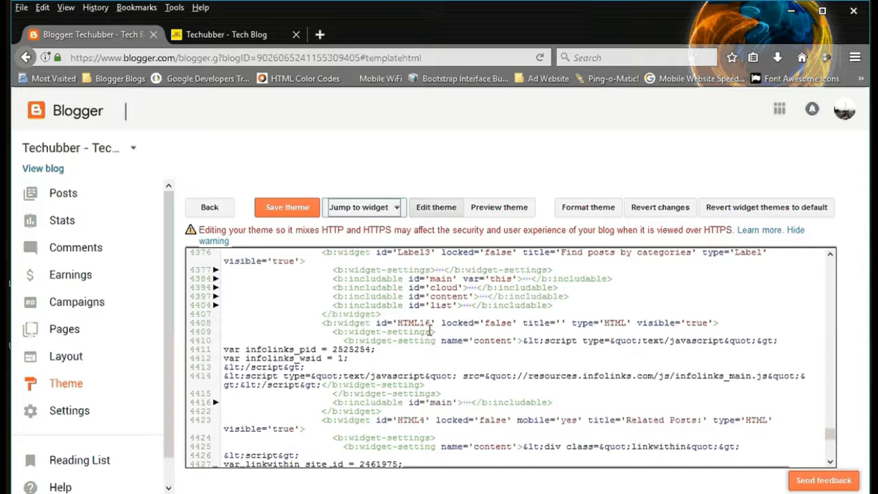
pyautogui.moveTo(322, 252); pyautogui.dragTo(394, 314)
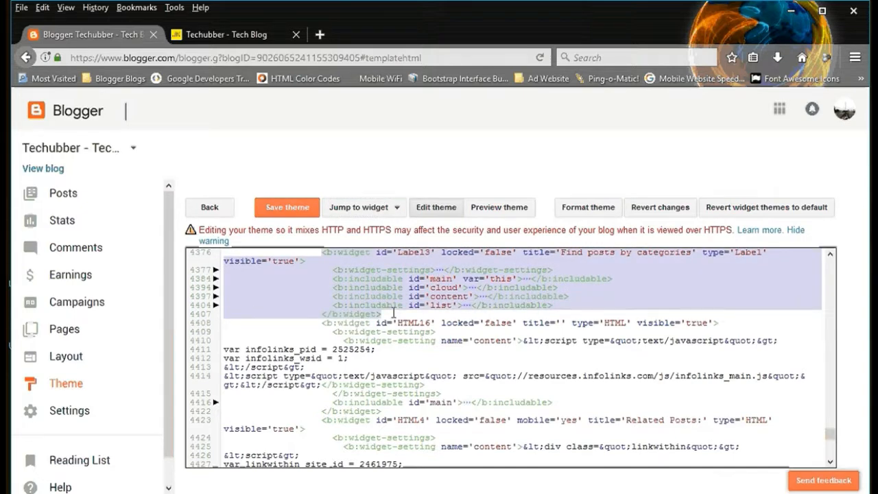
# Step: Unfold the 'main' includable of the Label3 widget and examine its opening line and the collapsible extendable details tag
pyautogui.click(429, 278)
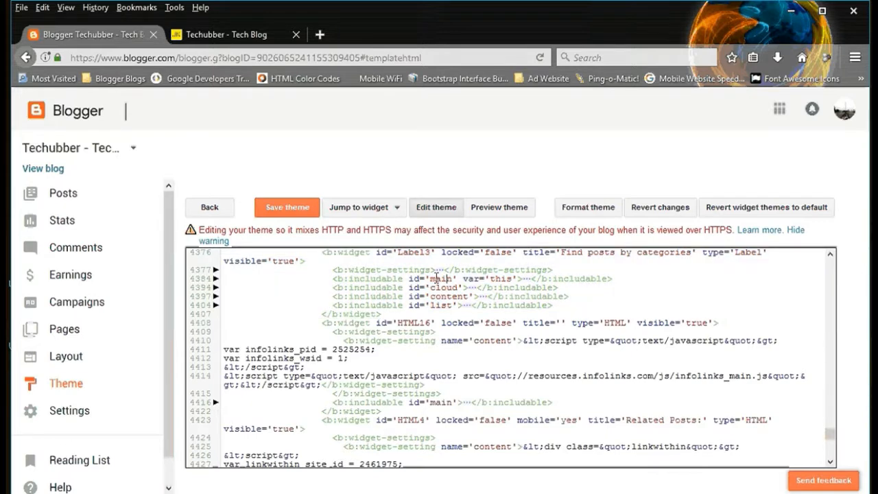
pyautogui.moveTo(427, 279); pyautogui.dragTo(510, 278)
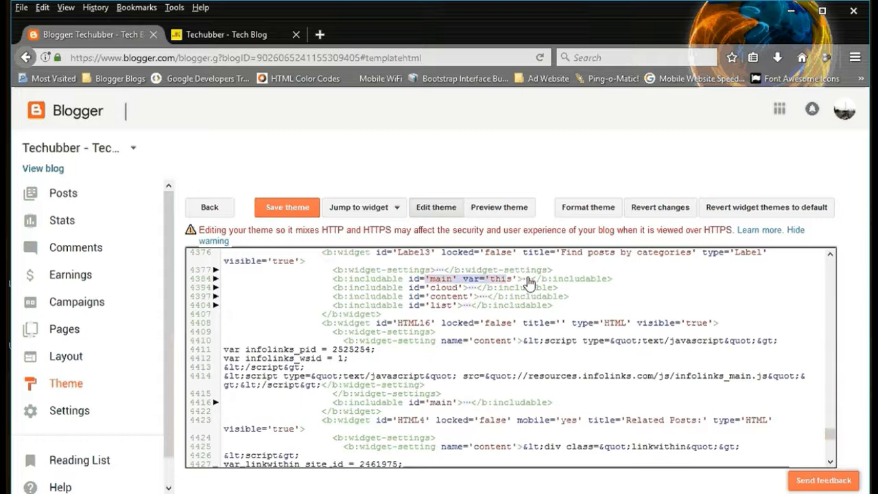
pyautogui.click(217, 279)
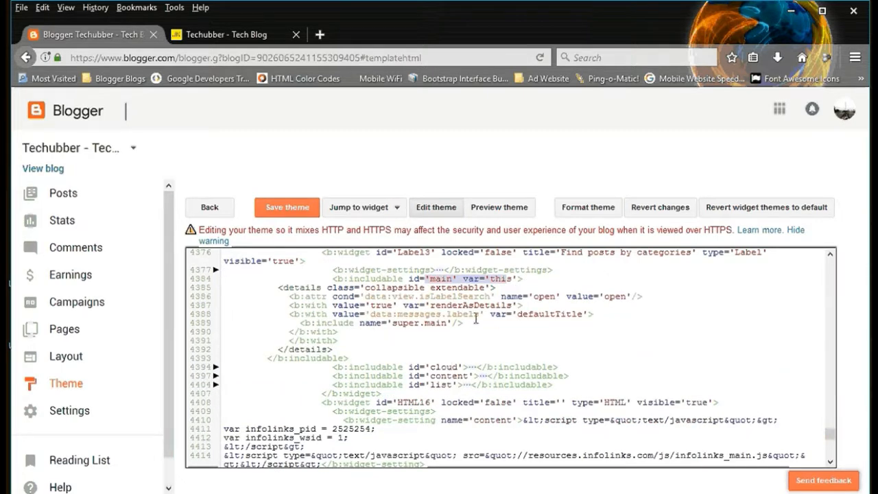
pyautogui.moveTo(328, 279); pyautogui.dragTo(525, 279)
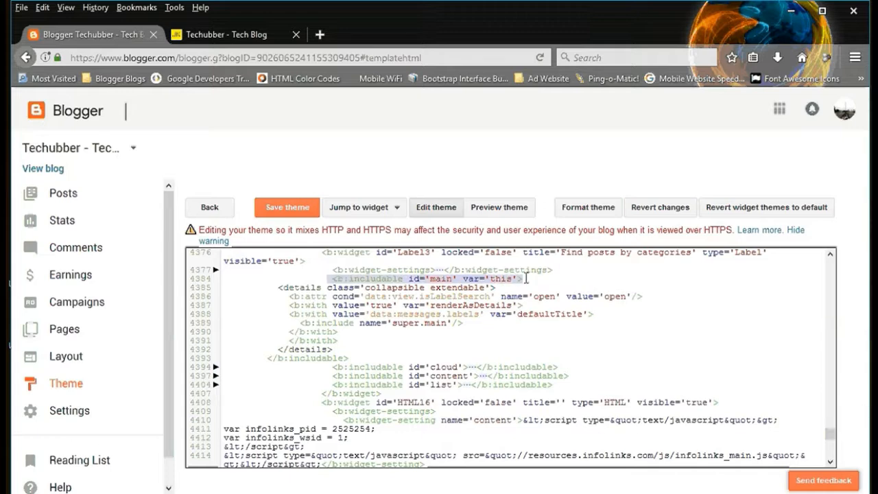
pyautogui.click(275, 288)
pyautogui.moveTo(275, 288); pyautogui.dragTo(501, 292)
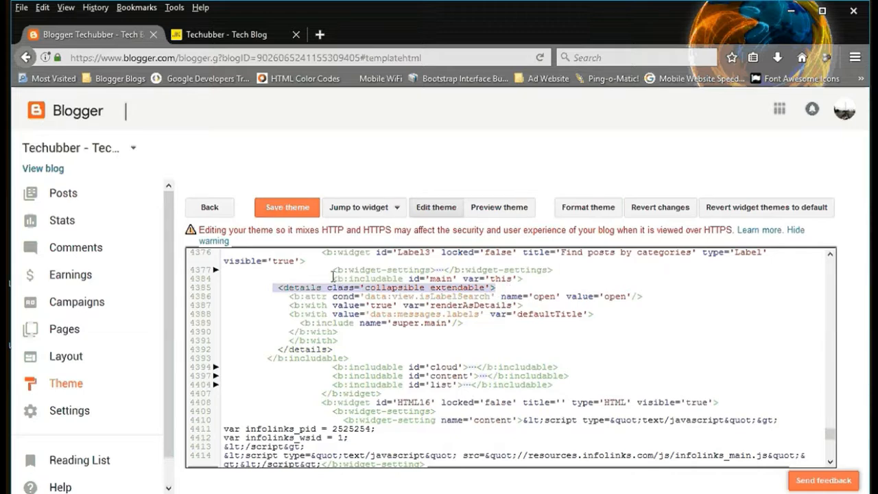
pyautogui.moveTo(333, 277); pyautogui.dragTo(561, 279)
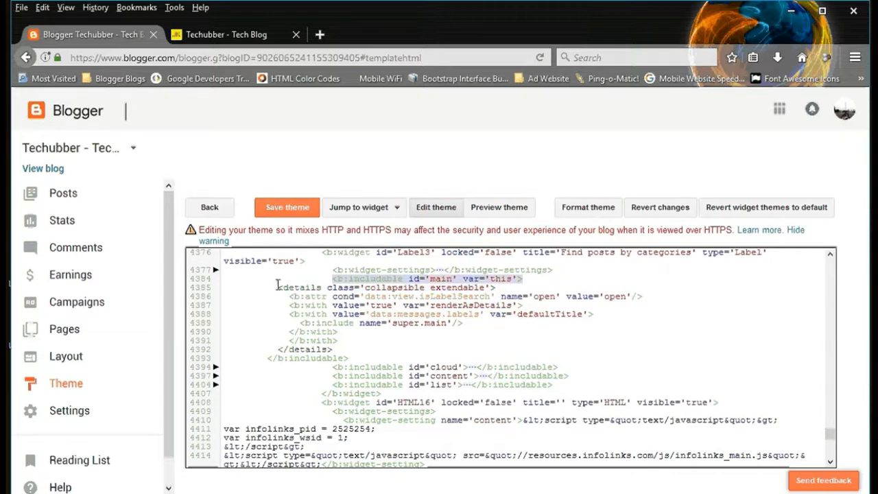
pyautogui.moveTo(278, 285); pyautogui.dragTo(497, 288)
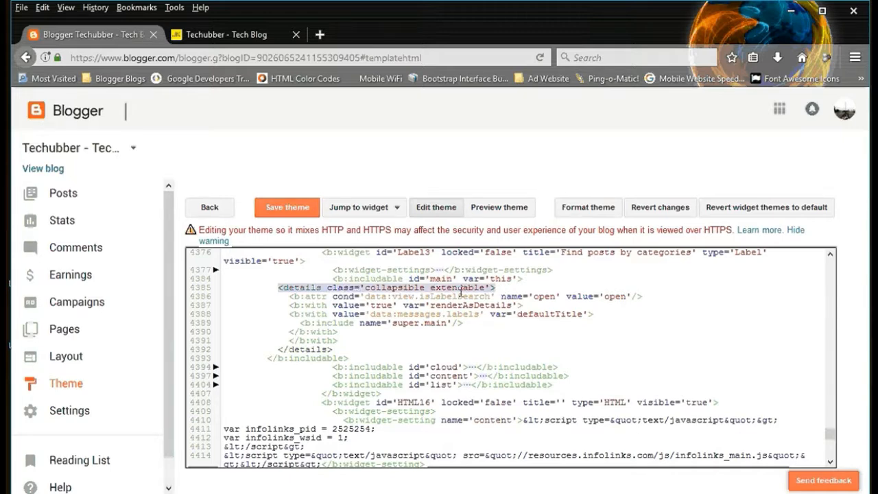
# Step: Delete cond='data:view.isLabelSearch' from the b:attr line in Label3's main includable and save the theme
pyautogui.moveTo(290, 297); pyautogui.dragTo(649, 296)
pyautogui.click(298, 297)
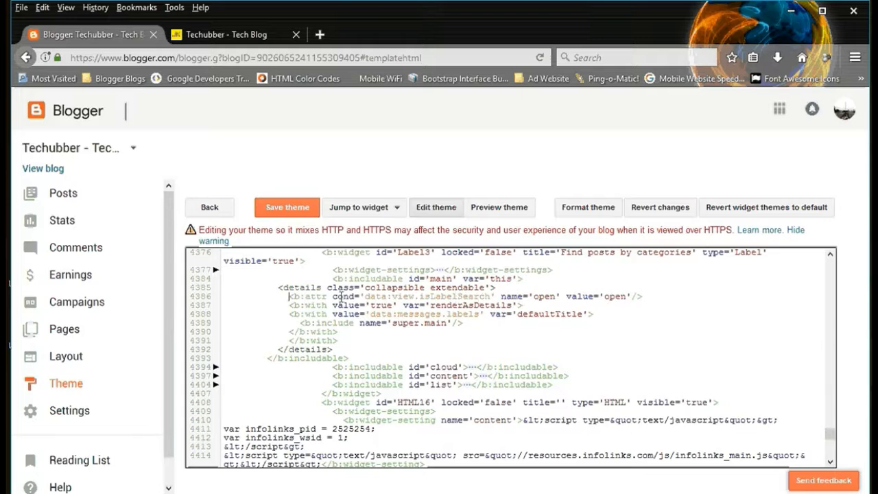
pyautogui.click(332, 296)
pyautogui.moveTo(332, 297); pyautogui.dragTo(496, 297)
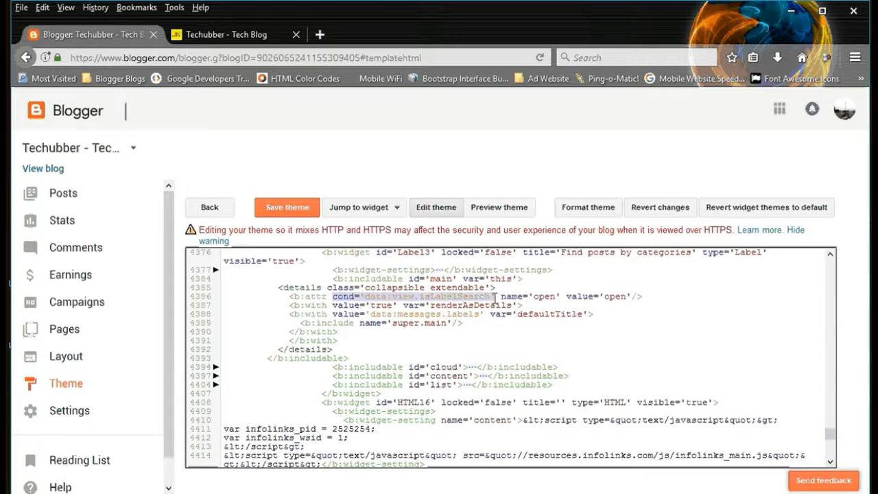
pyautogui.press('BackSpace')
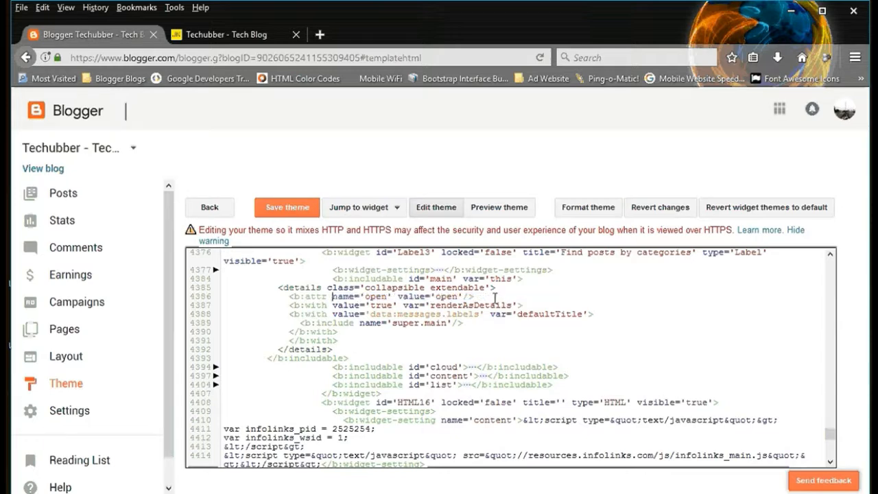
pyautogui.click(294, 206)
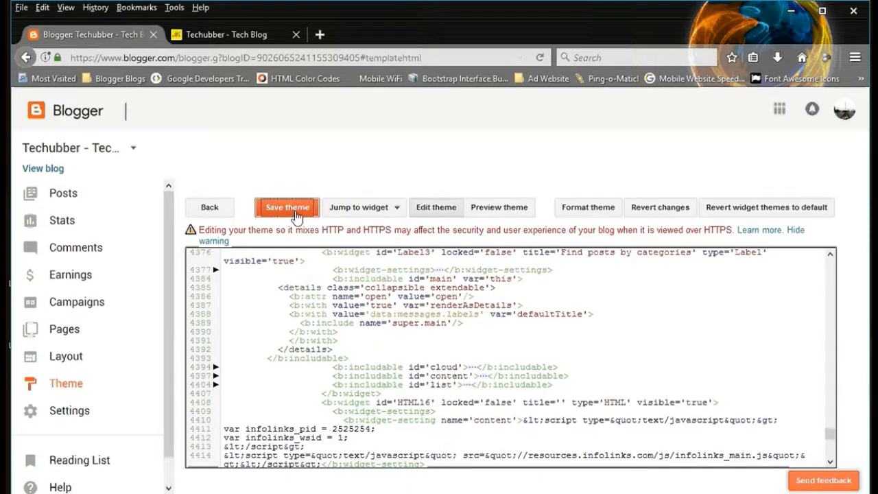
# Step: Reload the live blog, check the Find posts by categories section below the posts and show its remaining labels
pyautogui.click(245, 34)
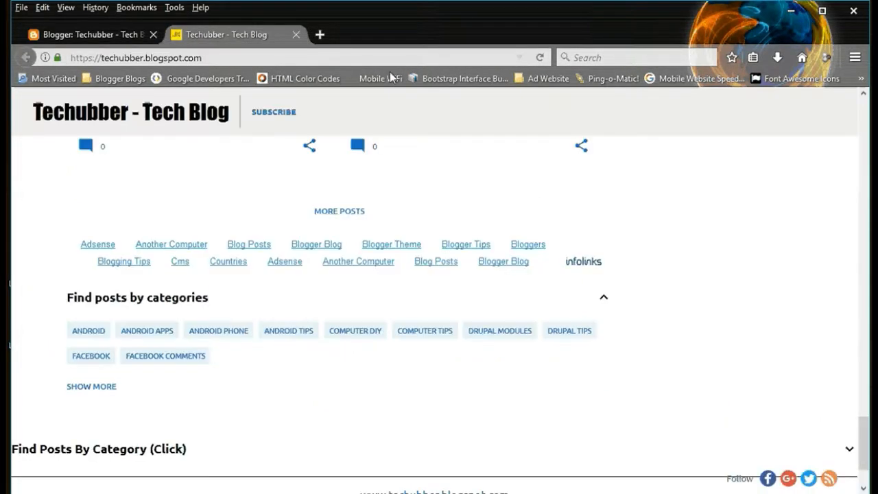
pyautogui.click(541, 57)
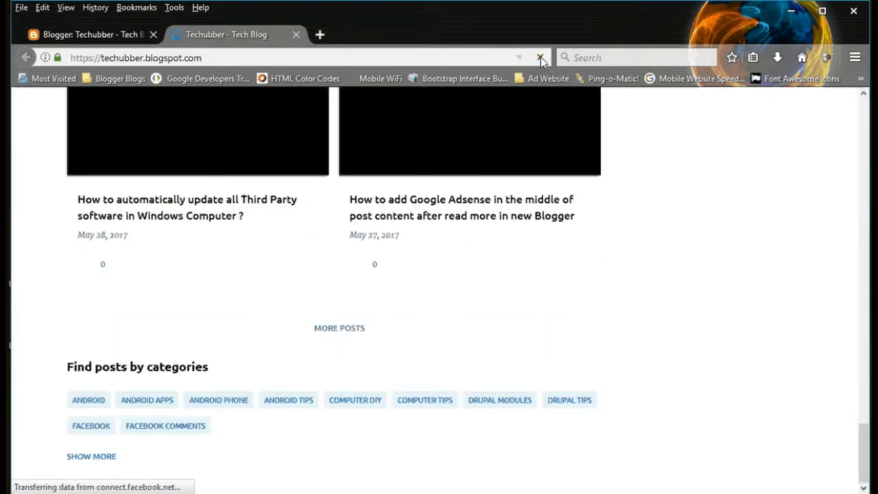
pyautogui.scroll(4, 667, 208)
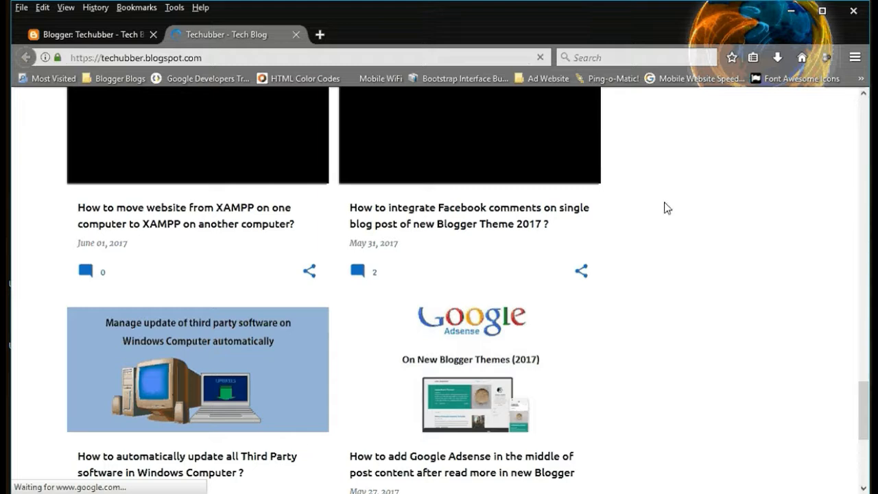
pyautogui.scroll(4, 666, 207)
pyautogui.scroll(-4, 665, 207)
pyautogui.scroll(-6, 667, 206)
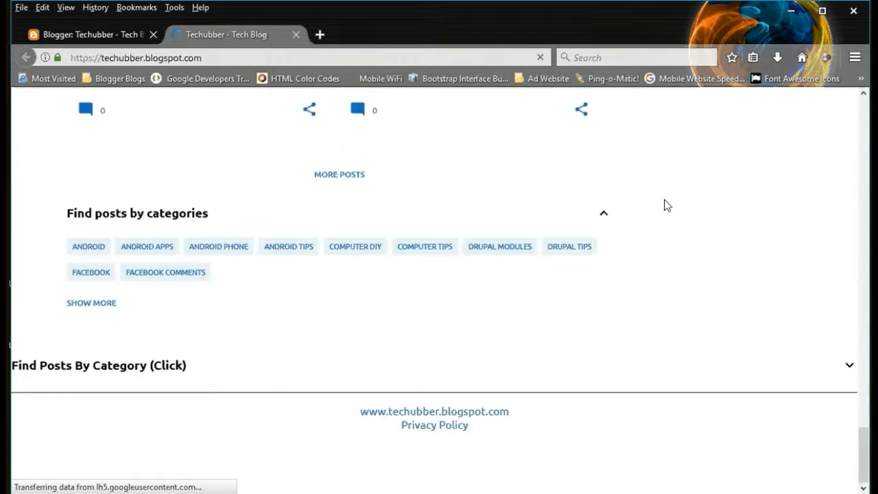
pyautogui.scroll(-1, 436, 206)
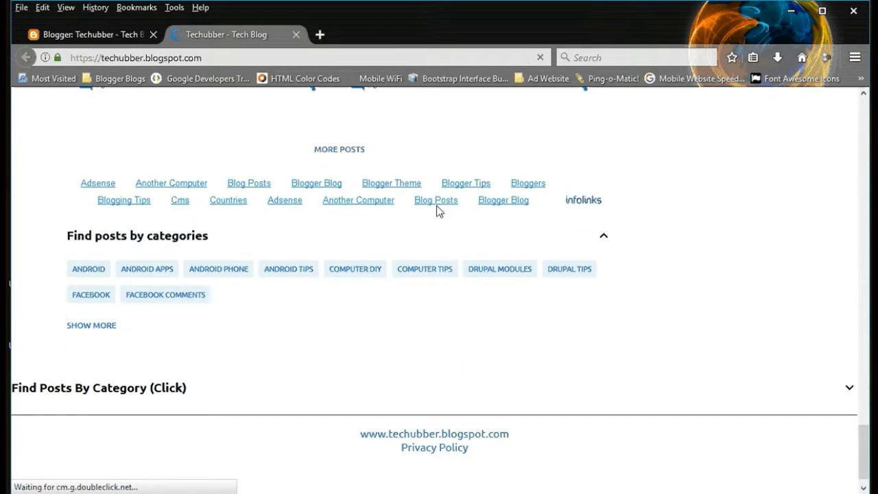
pyautogui.scroll(-1, 436, 206)
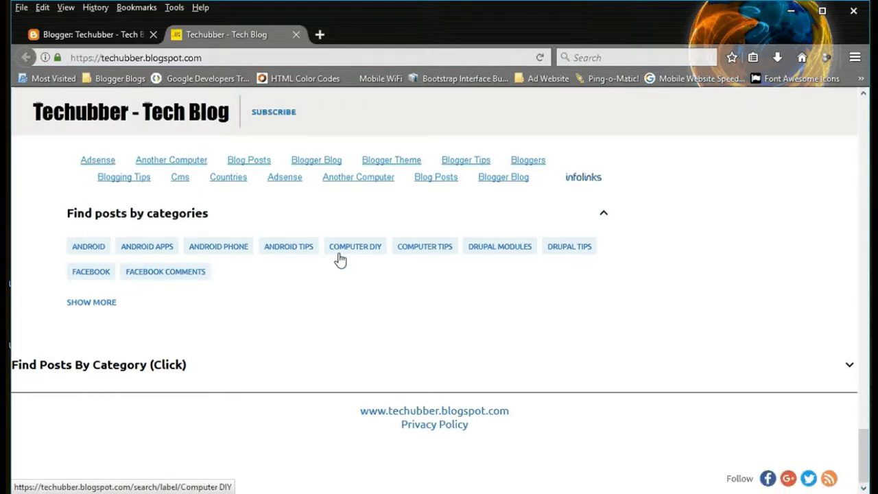
pyautogui.click(91, 303)
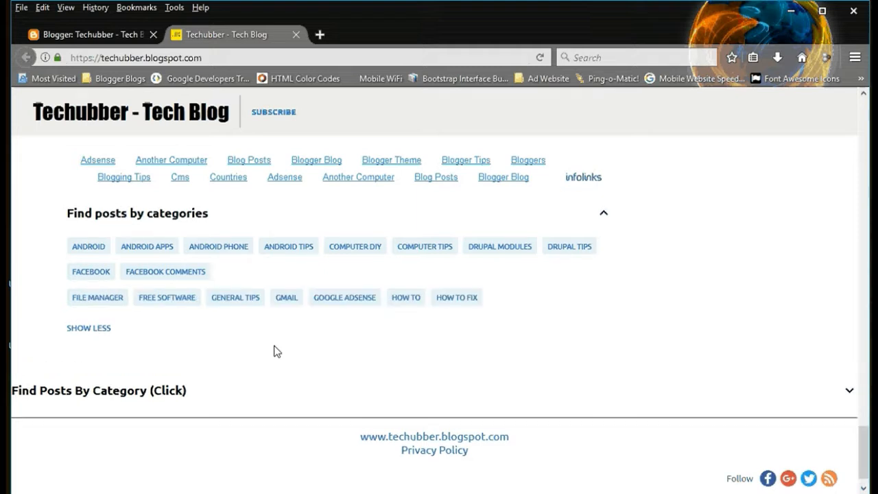
# Step: Open the post about adding Google Adsense in the middle of post content in a new tab and close the blog home tab
pyautogui.scroll(5, 274, 351)
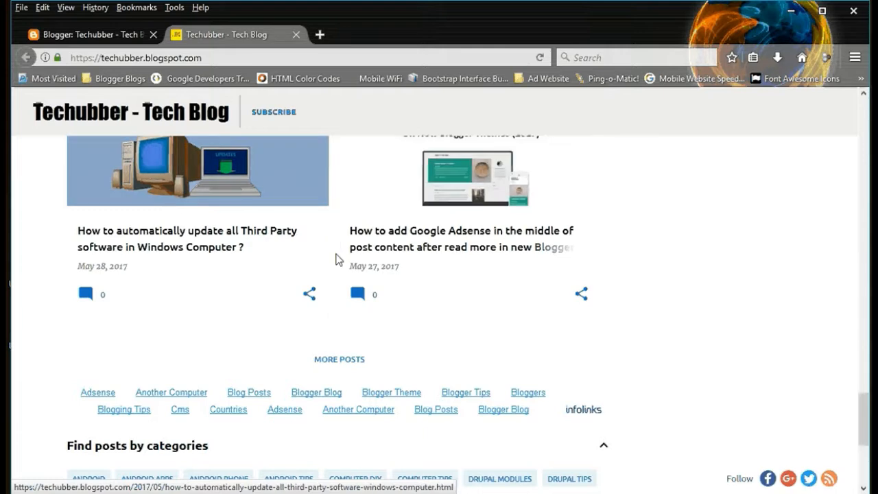
pyautogui.middleClick(381, 245)
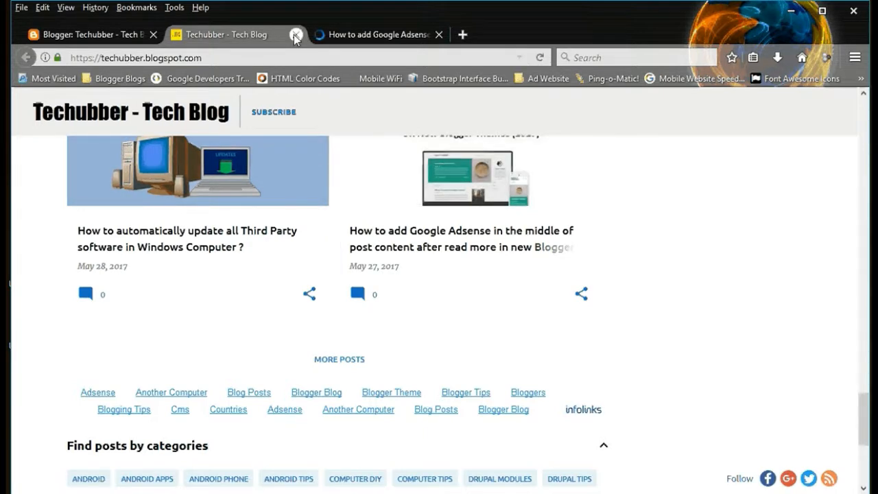
pyautogui.click(295, 34)
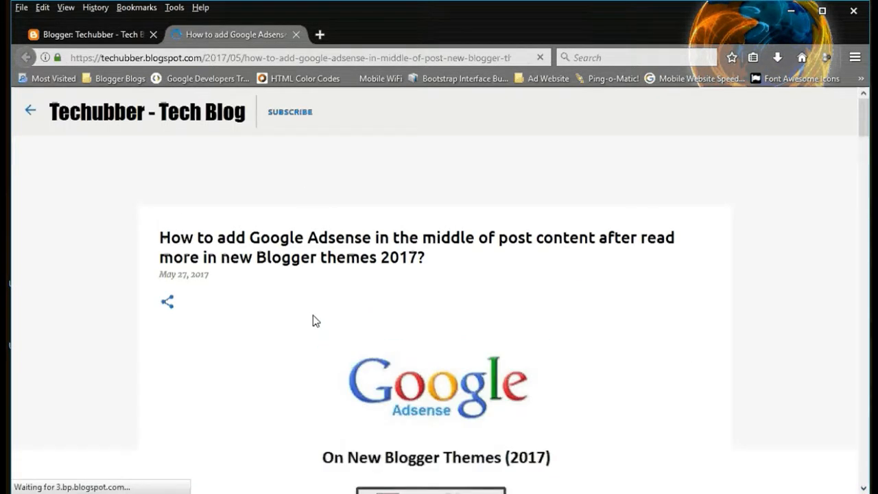
# Step: Find the categories section below the post's comments and show its remaining labels
pyautogui.scroll(-10, 303, 320)
pyautogui.scroll(-15, 300, 324)
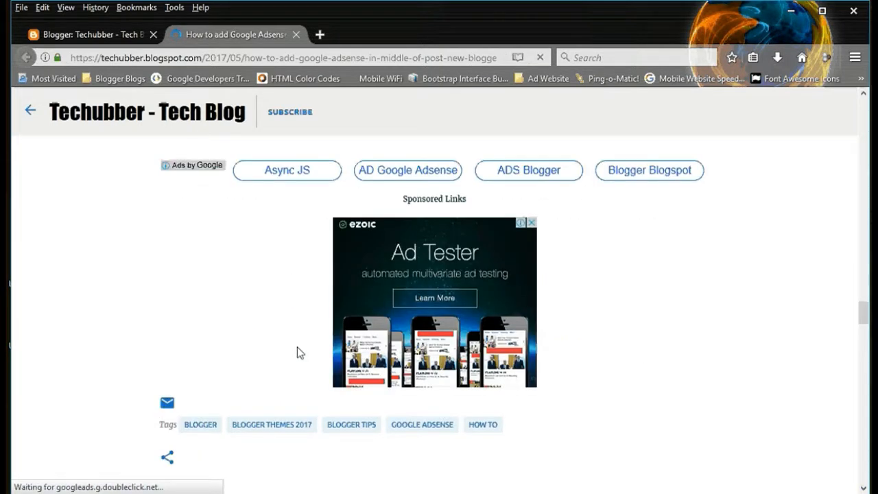
pyautogui.scroll(-6, 297, 347)
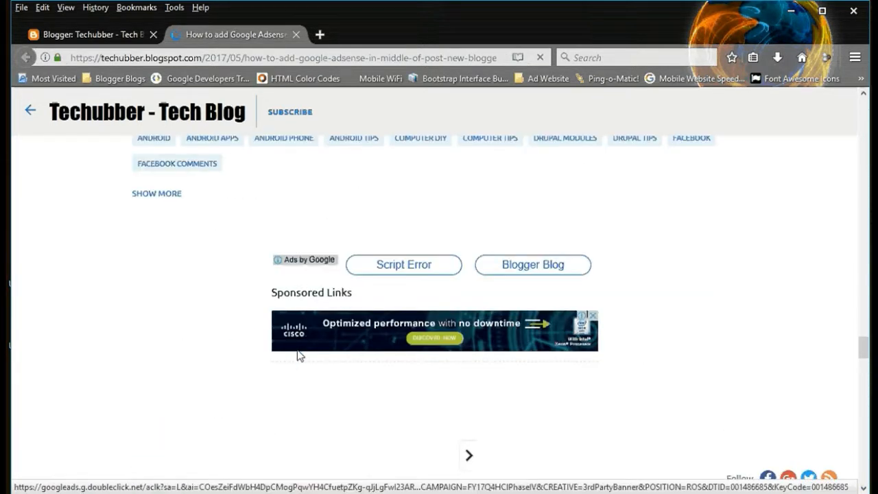
pyautogui.scroll(5, 255, 345)
pyautogui.scroll(-3, 254, 345)
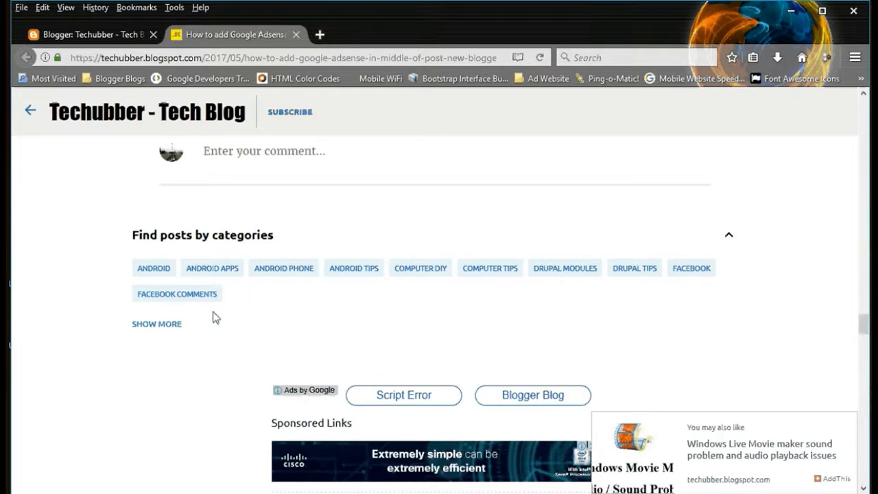
pyautogui.click(164, 324)
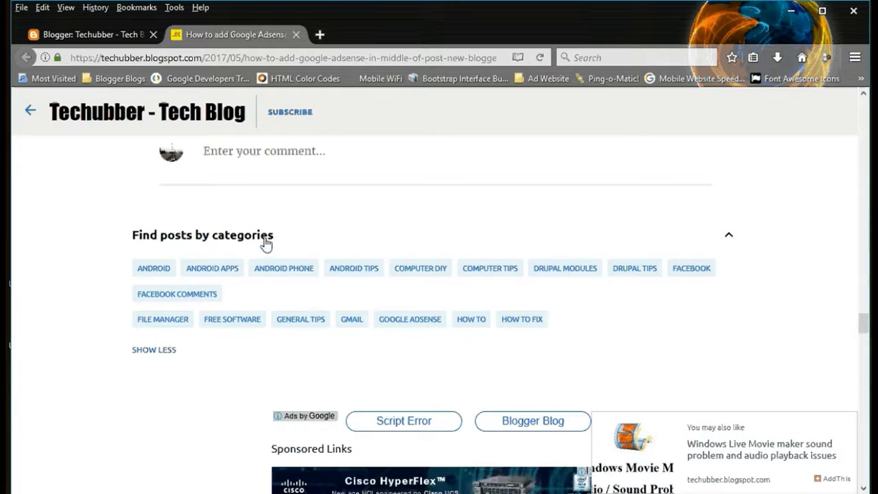
# Step: Compare the name='open' attribute in the Label3 theme code with the categories section on the post page
pyautogui.click(126, 38)
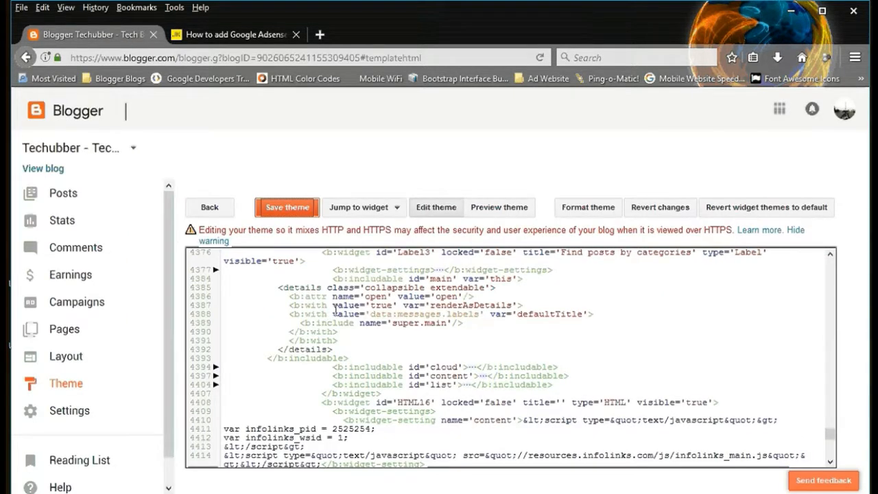
pyautogui.click(220, 35)
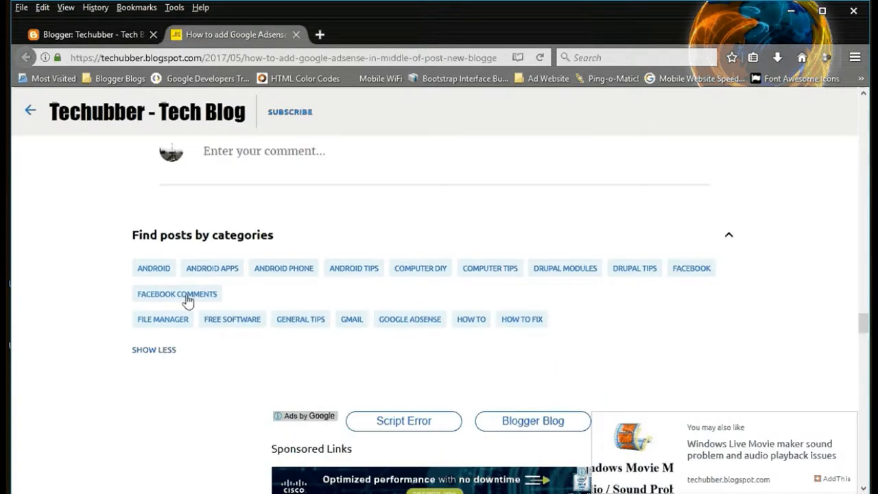
pyautogui.click(90, 34)
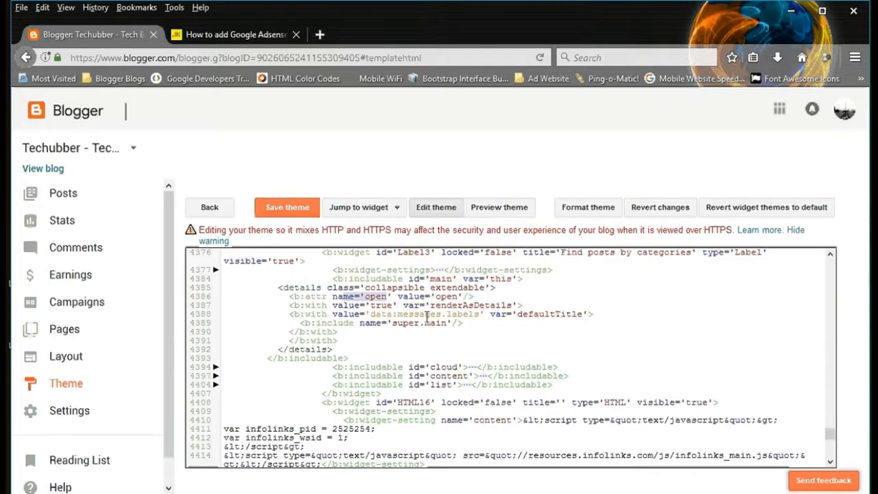
pyautogui.click(234, 35)
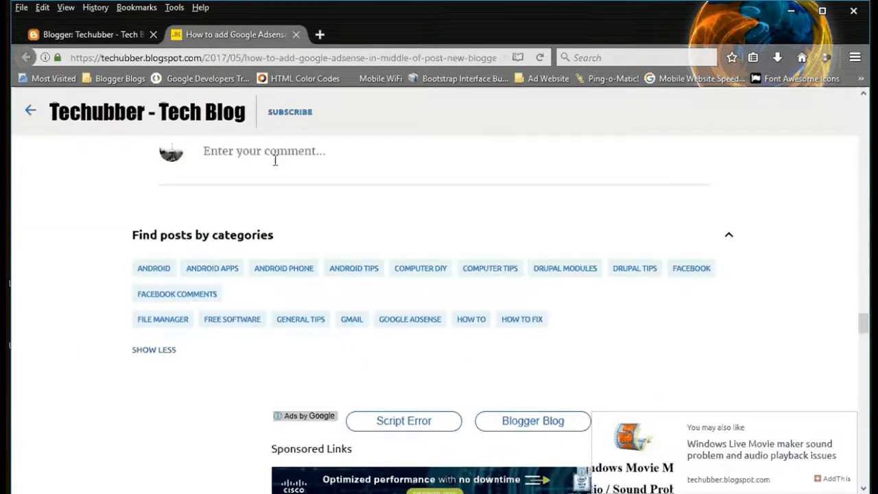